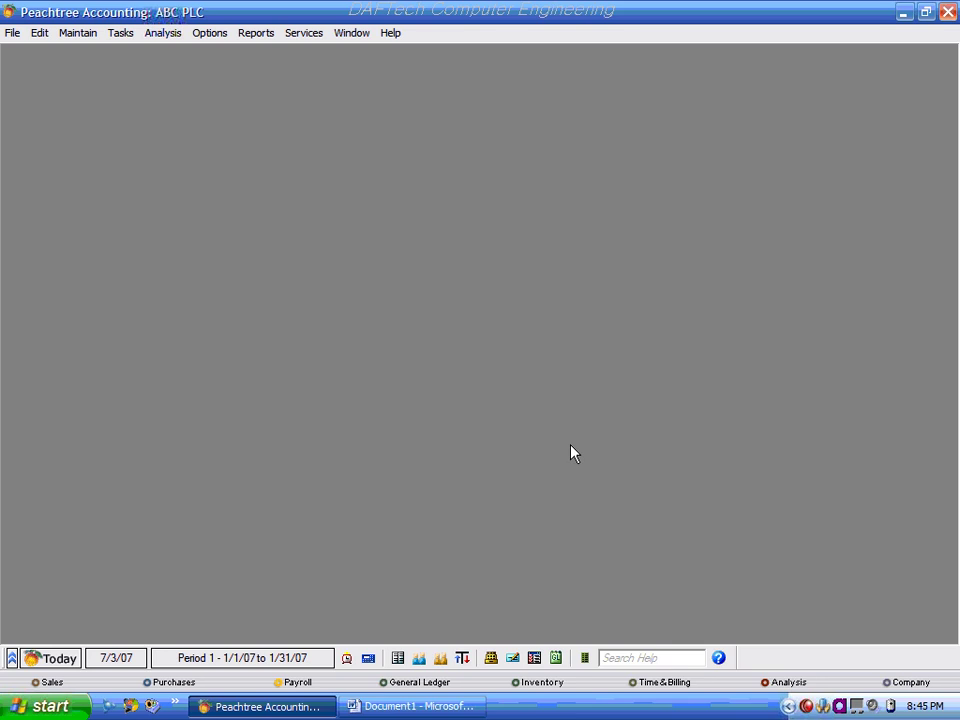
Open the Maintain menu for the ABC PLC company.
click(78, 33)
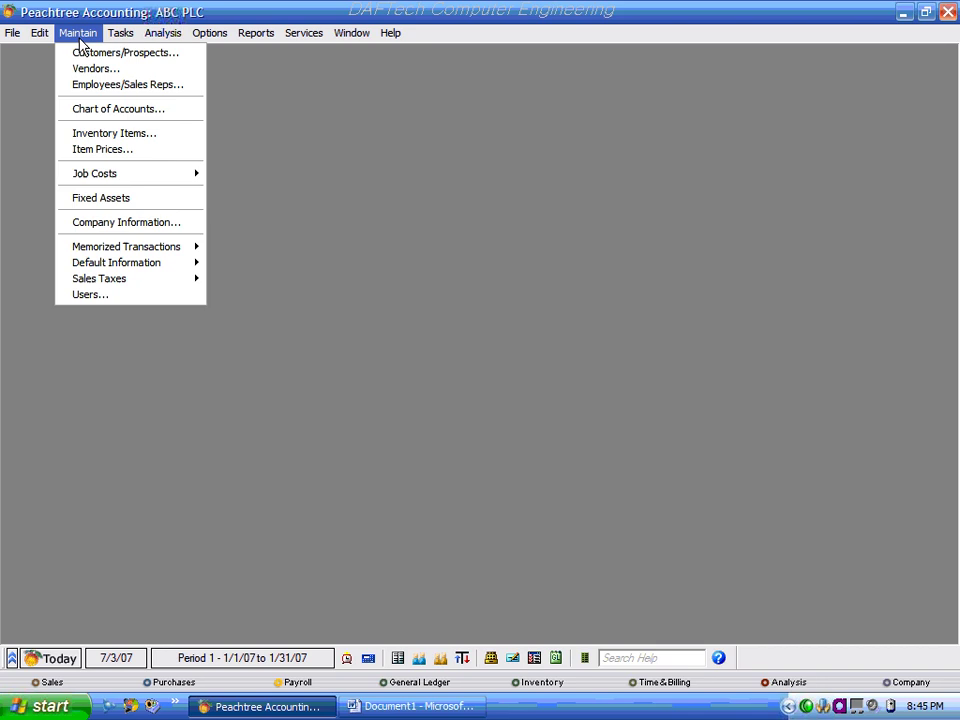
Open Maintain > Users and dismiss the security information notice.
click(108, 296)
click(71, 36)
click(91, 298)
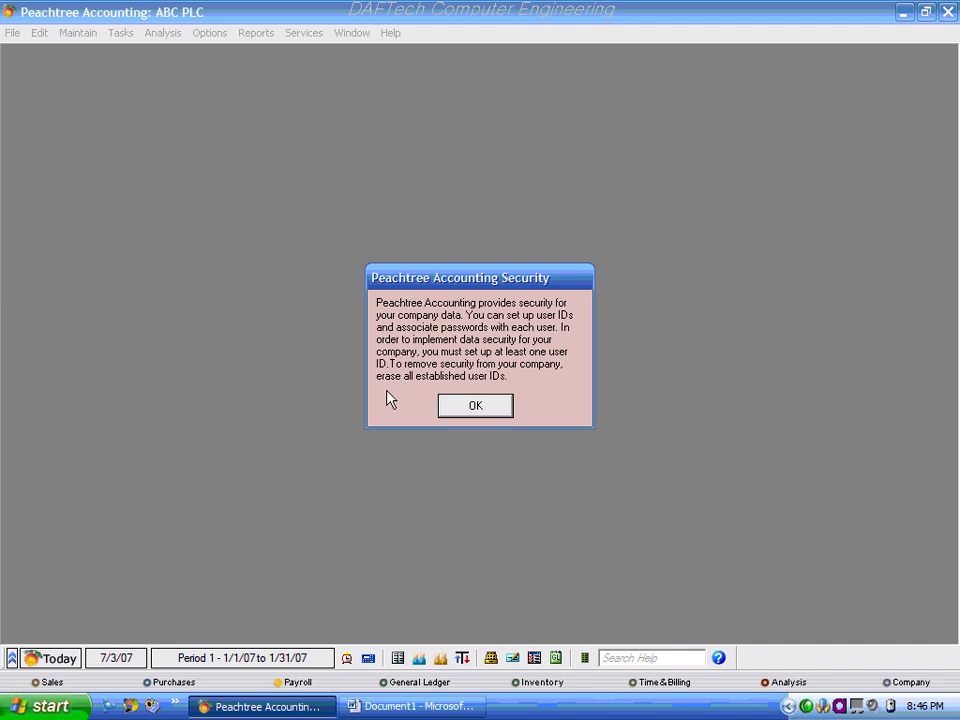
click(475, 410)
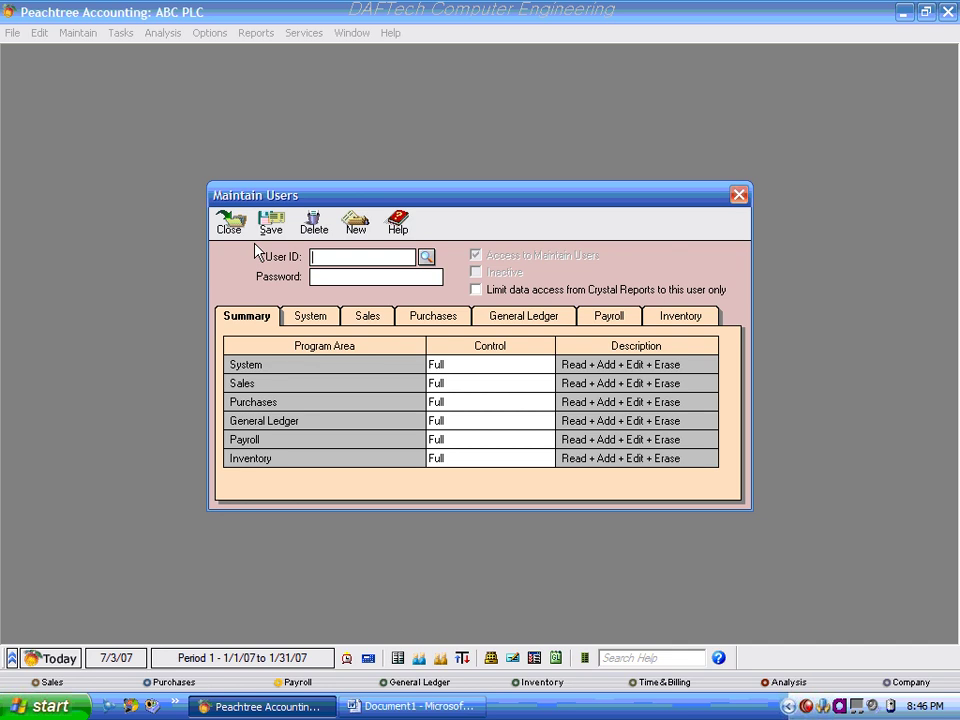
Save the admin user ID with its password and acknowledge that security is now enabled.
text(nuhamin)
click(338, 275)
click(272, 224)
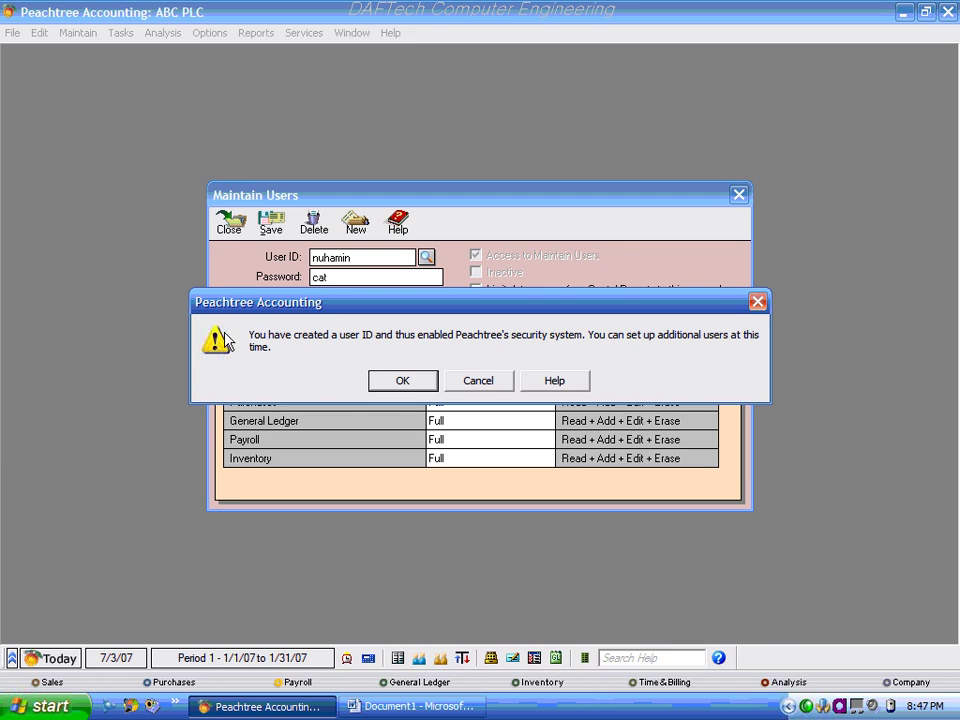
click(402, 381)
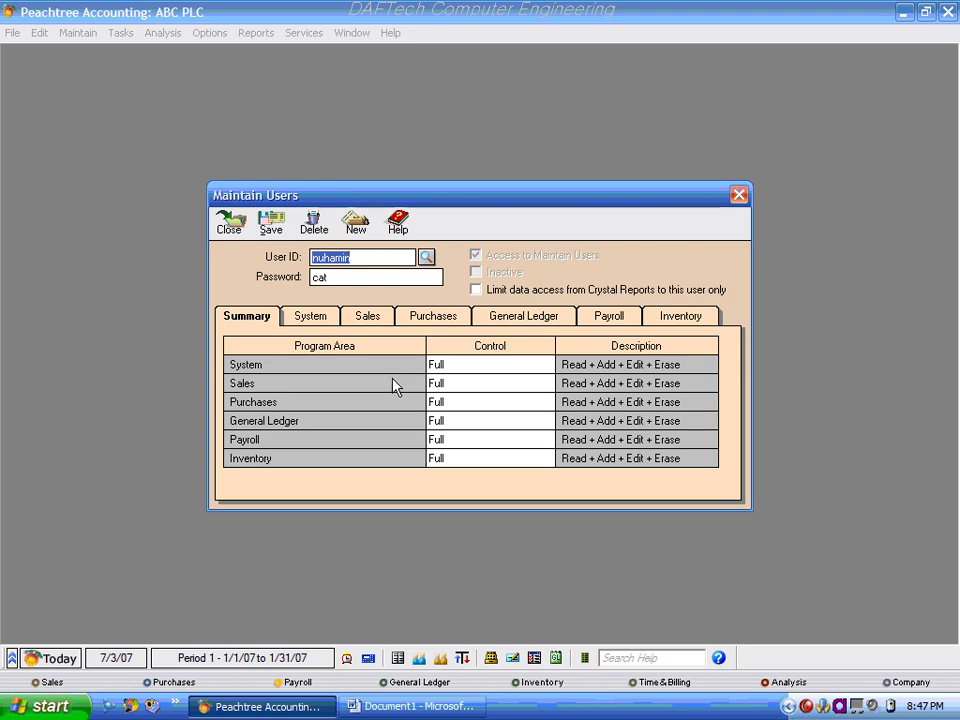
Replace the user ID with a second user's ID and password and save it.
key(Delete)
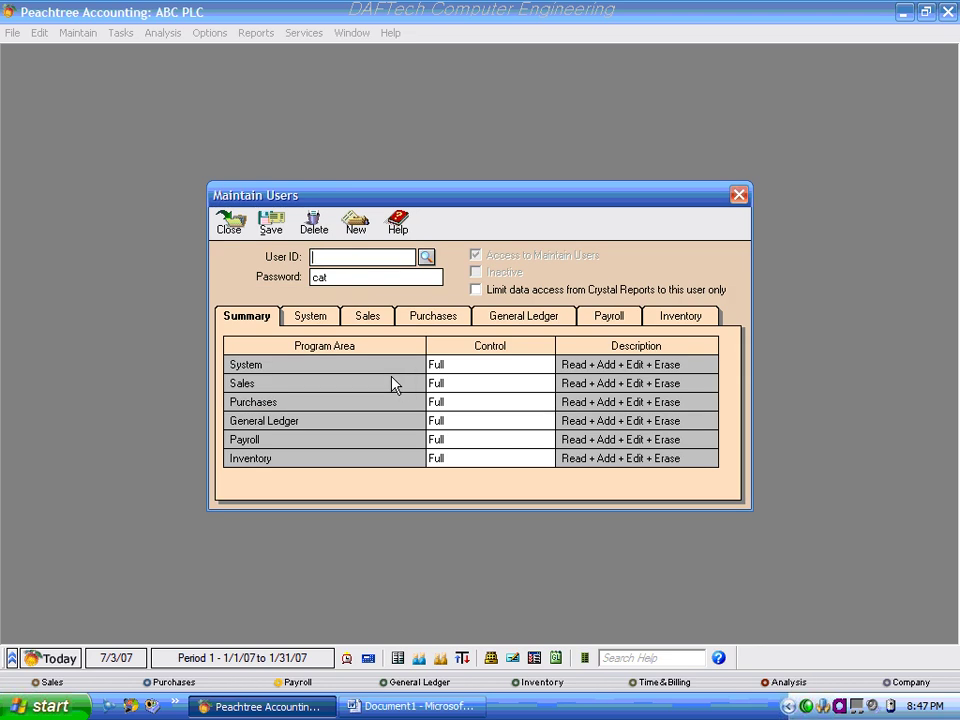
text(Dawit)
key(Tab)
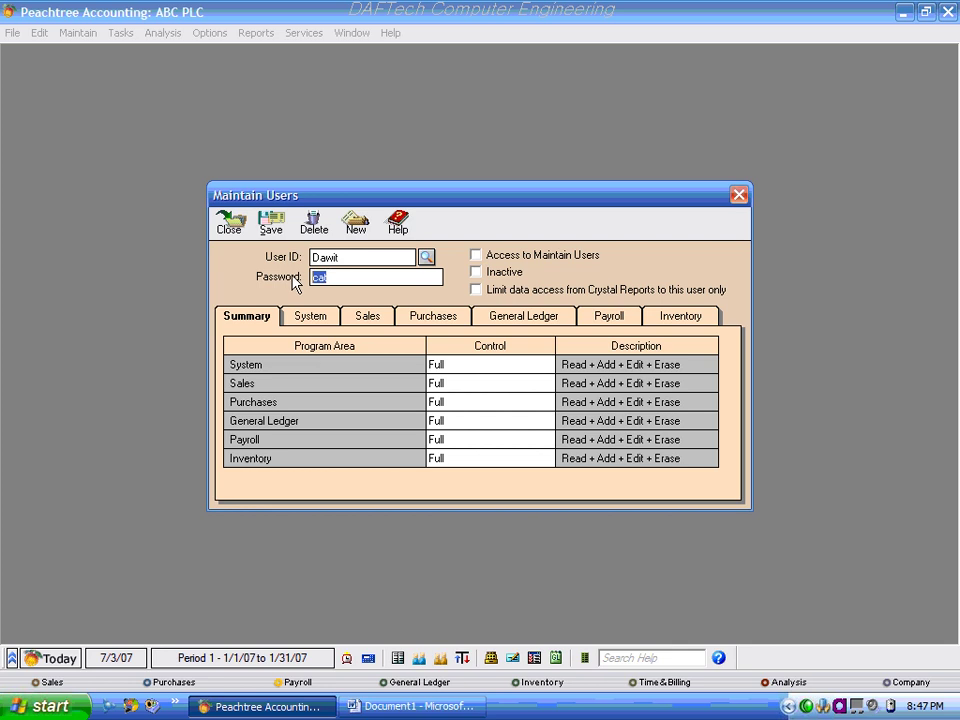
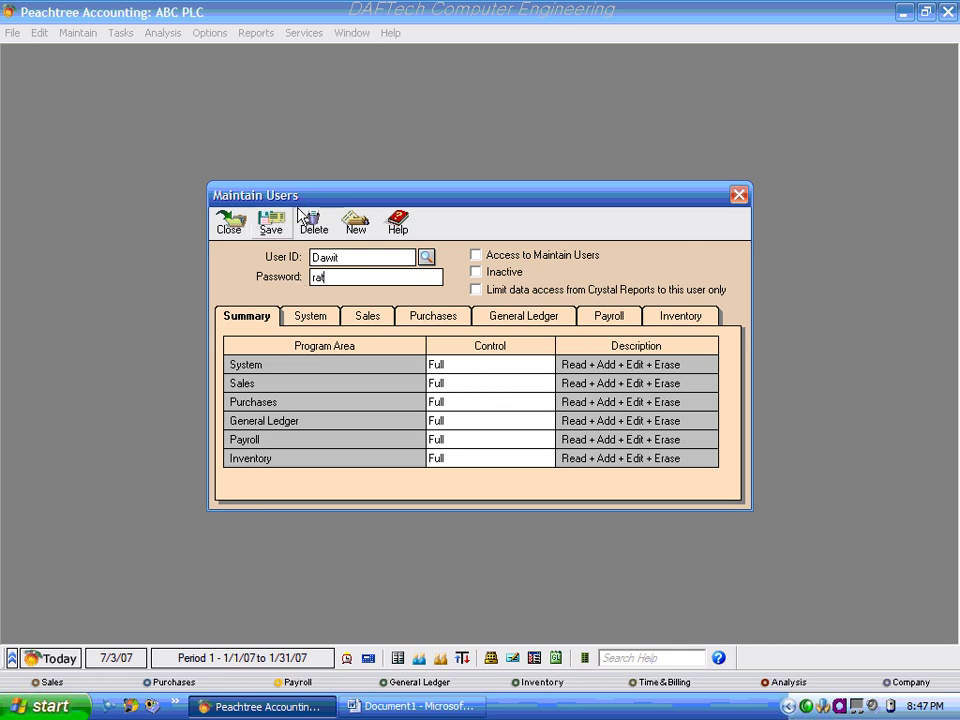
click(272, 224)
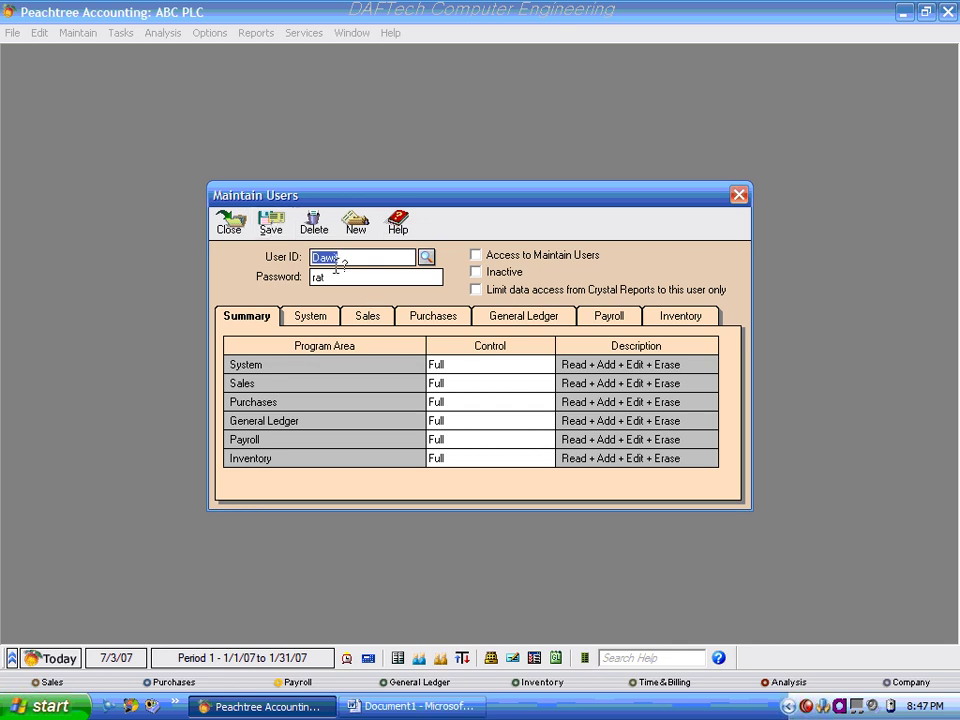
Reload the second user from the User ID lookup with Access to Maintain Users turned off.
click(379, 257)
click(352, 277)
click(476, 257)
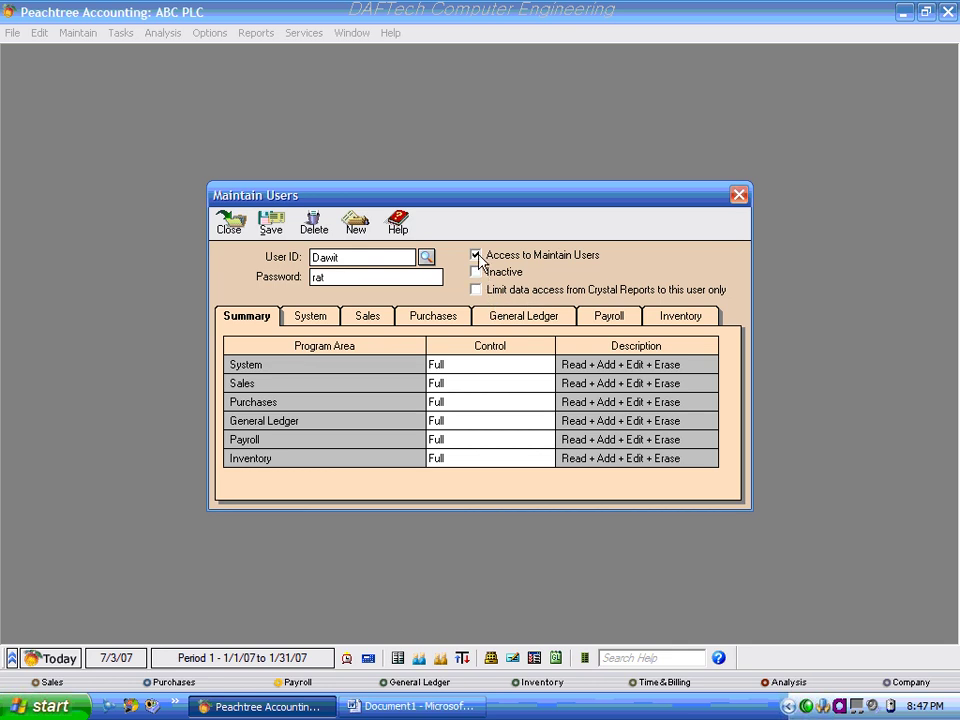
click(426, 257)
double_click(328, 290)
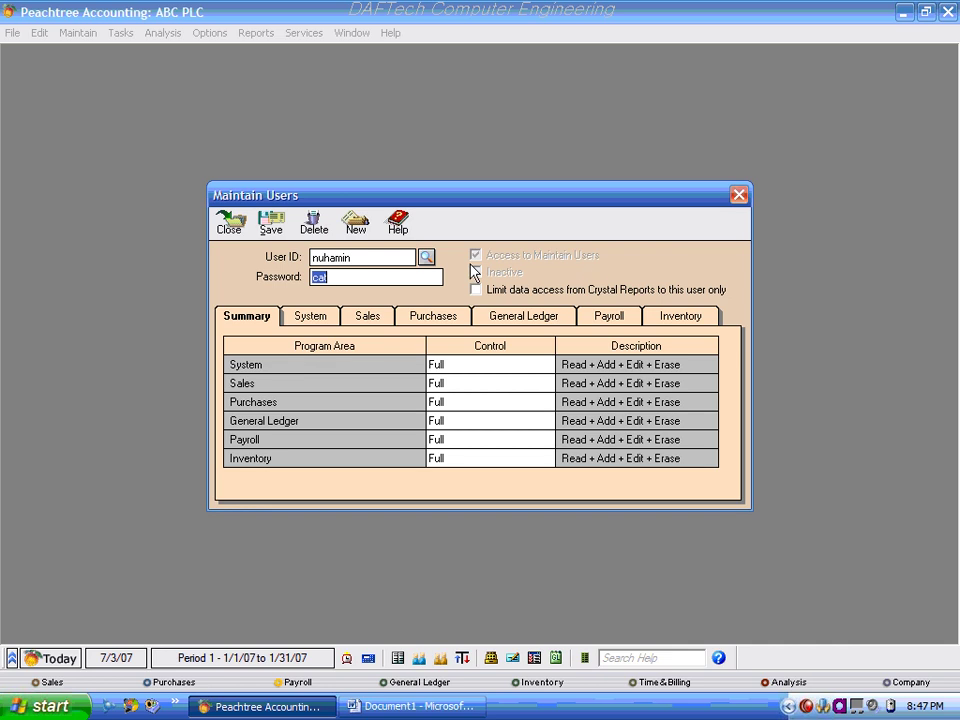
click(426, 257)
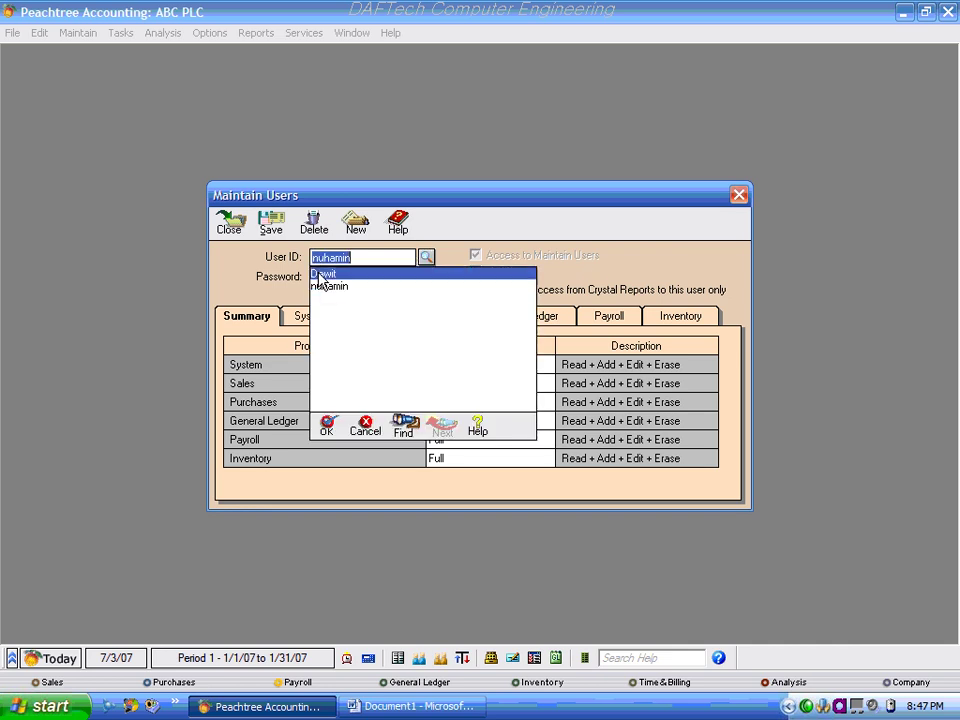
double_click(322, 273)
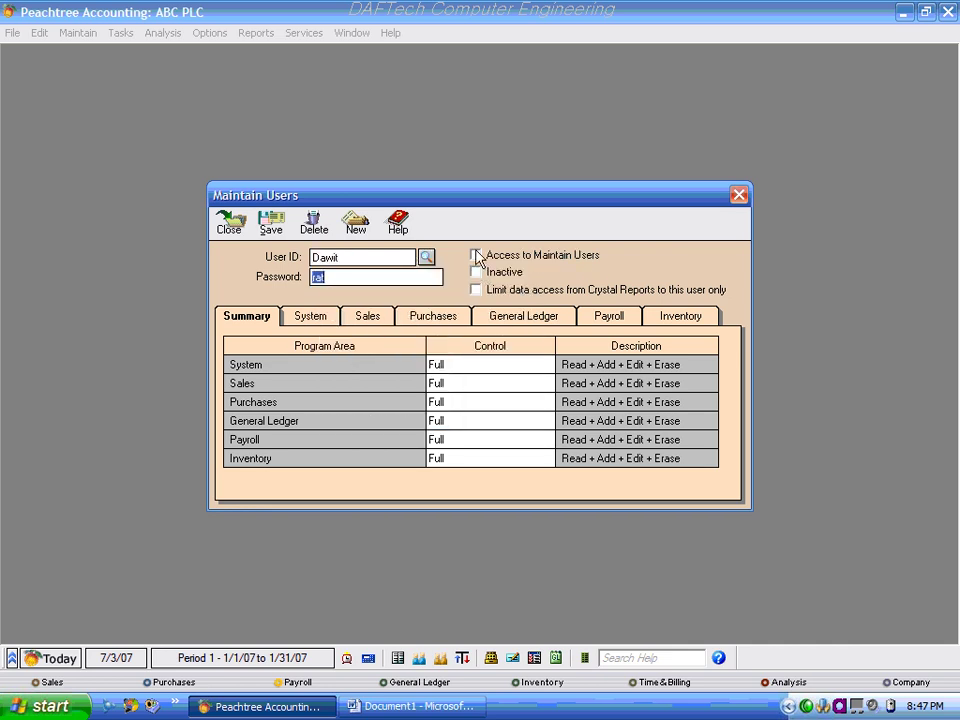
click(476, 256)
click(476, 256)
On the System tab, set Analysis, Options and Reports to No Access, keeping File at Full.
click(311, 318)
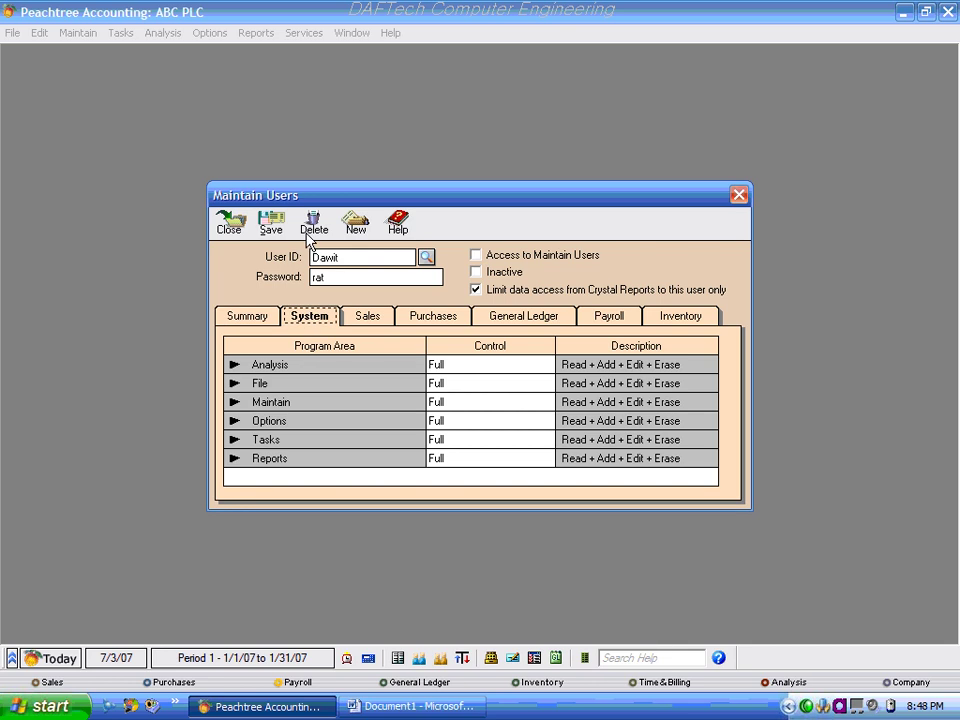
click(499, 366)
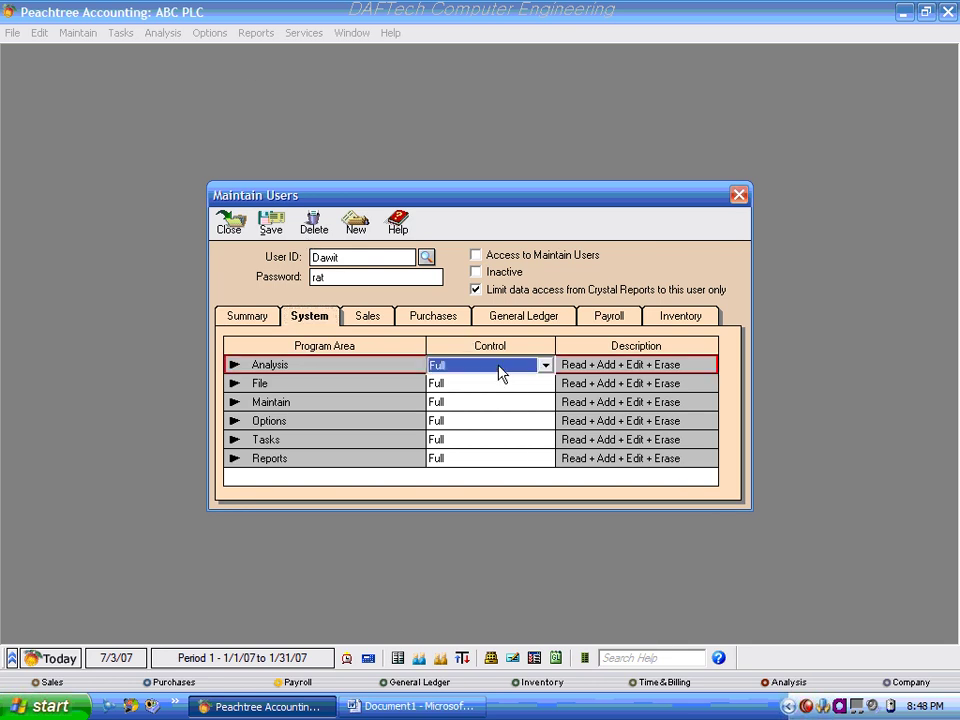
click(545, 365)
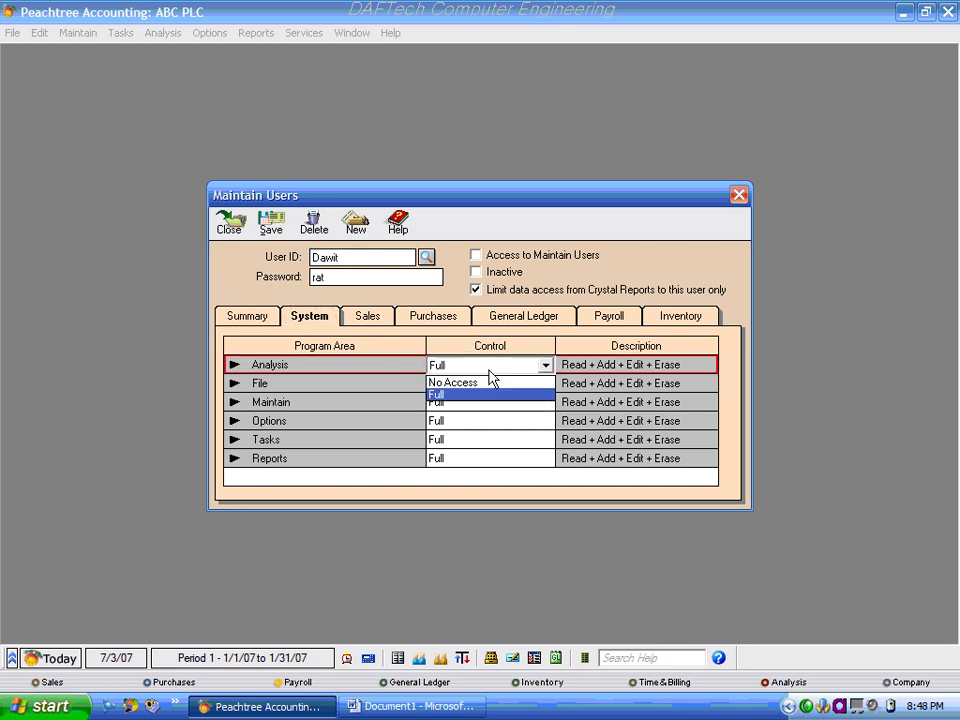
click(470, 382)
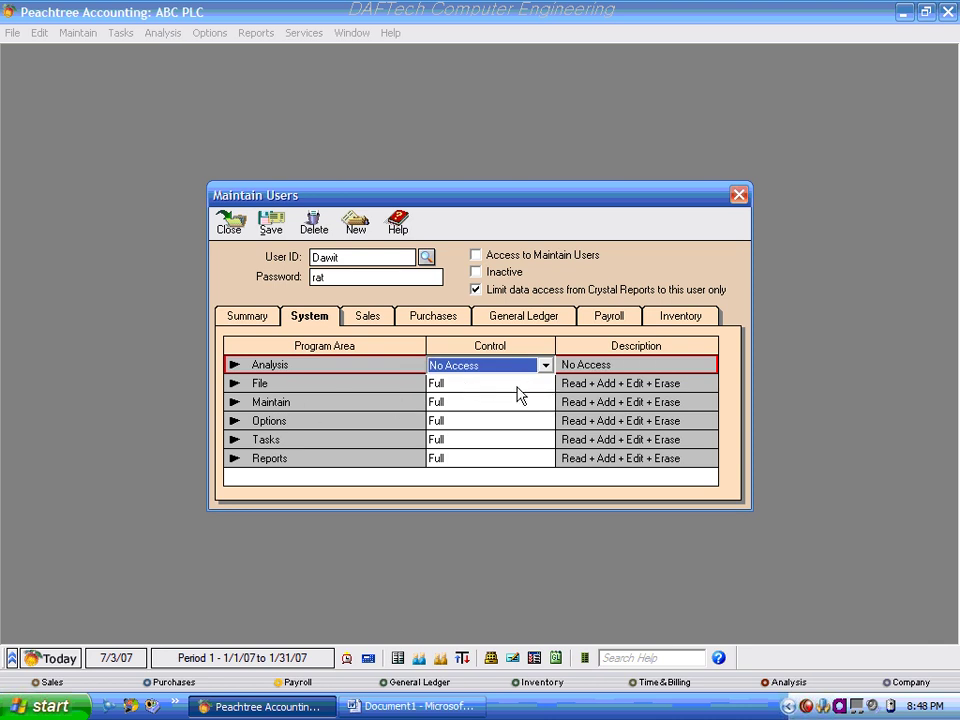
click(517, 388)
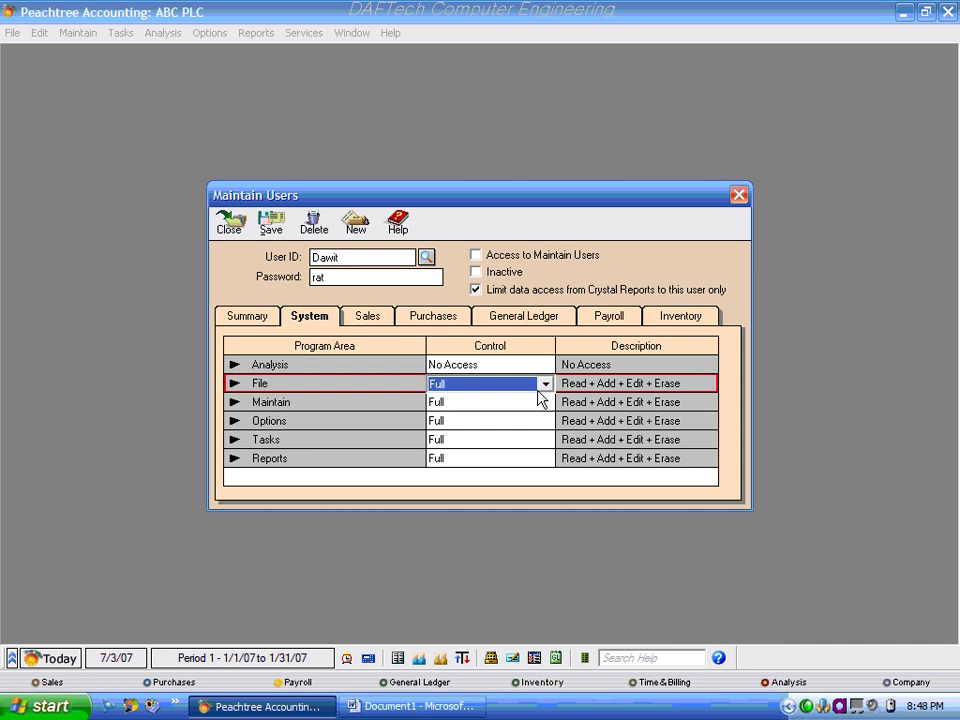
click(545, 383)
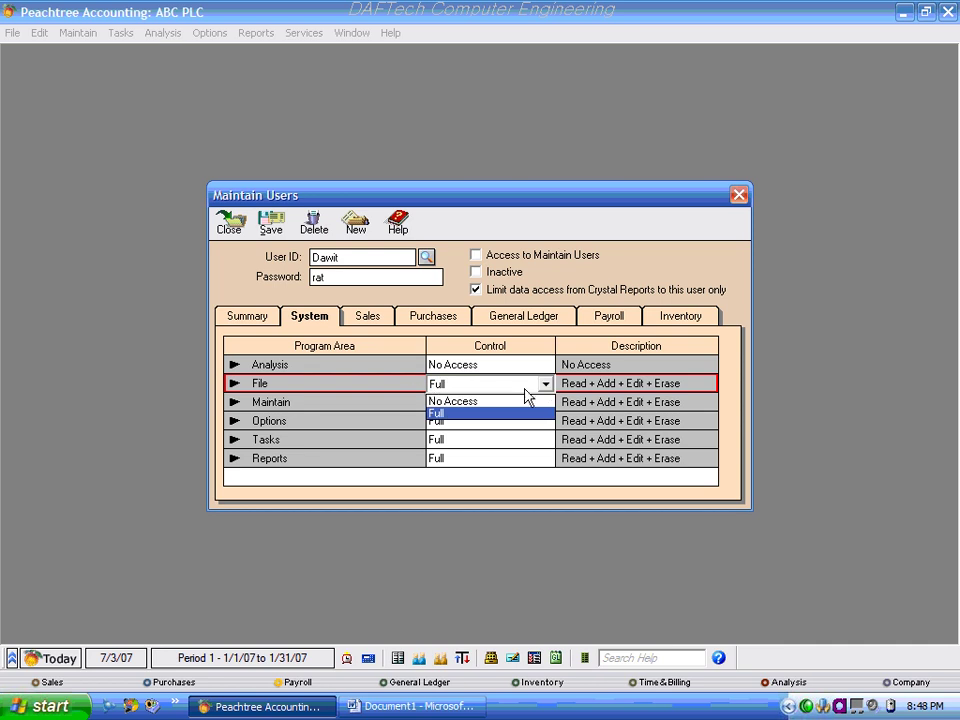
click(544, 382)
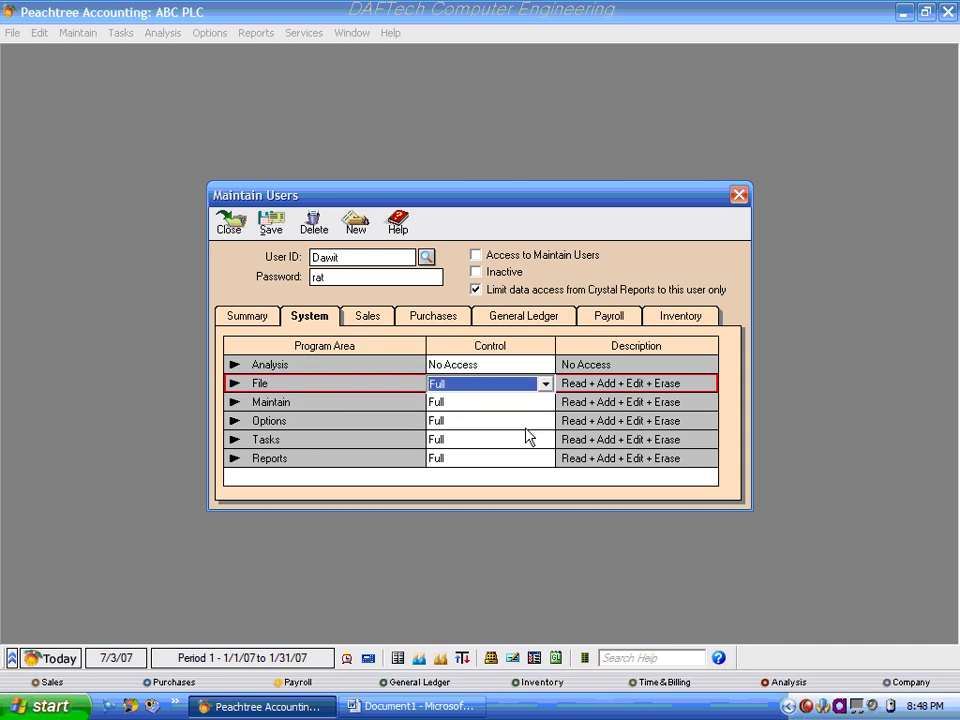
click(317, 402)
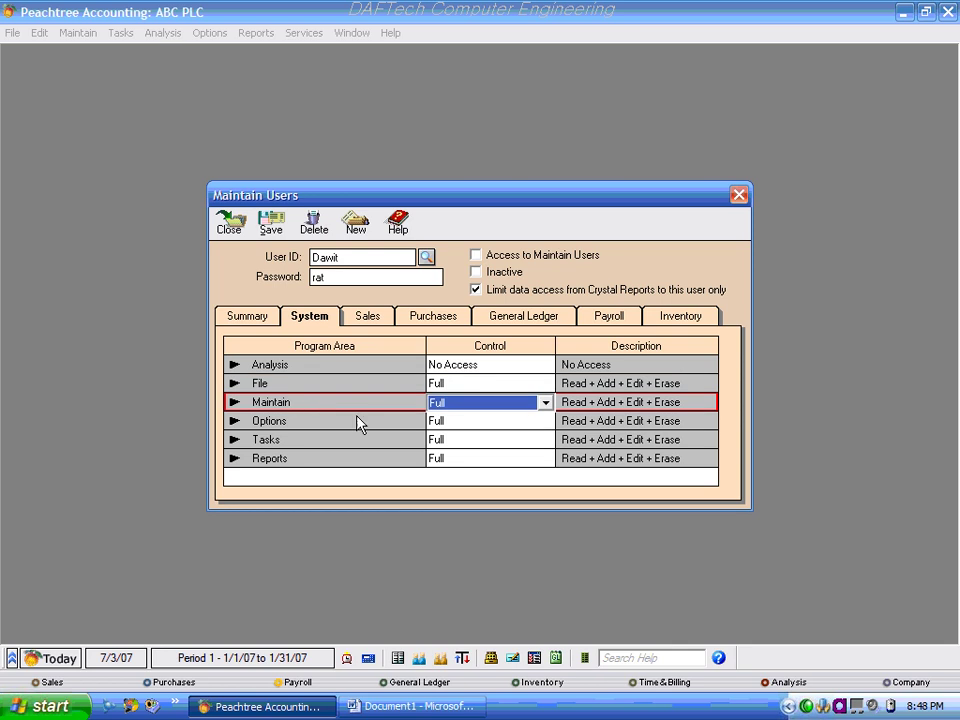
click(461, 421)
click(545, 421)
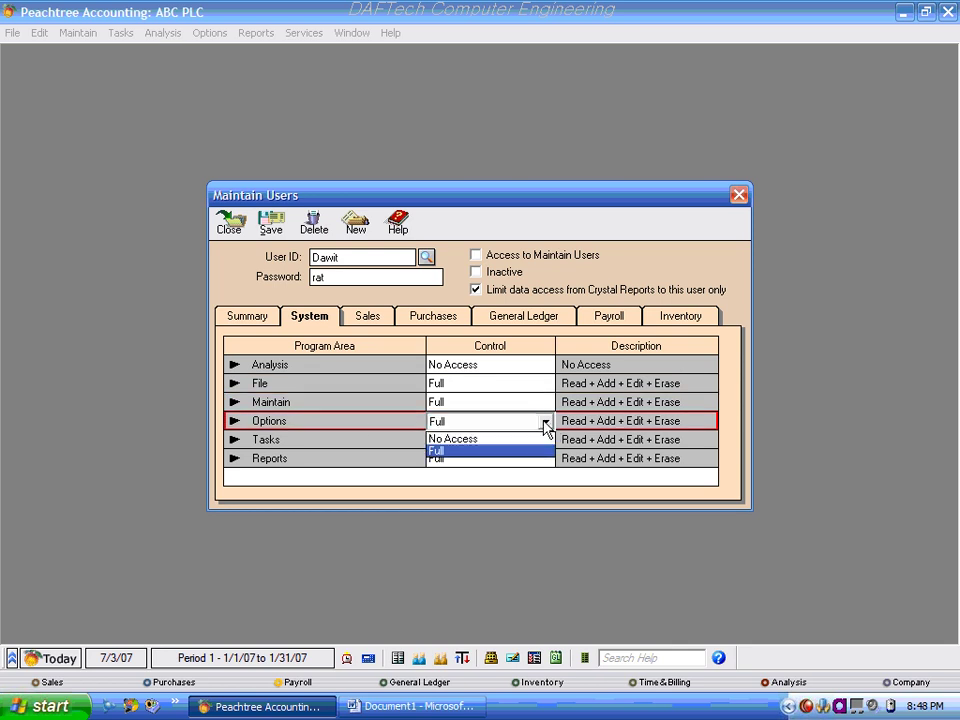
click(447, 440)
click(466, 440)
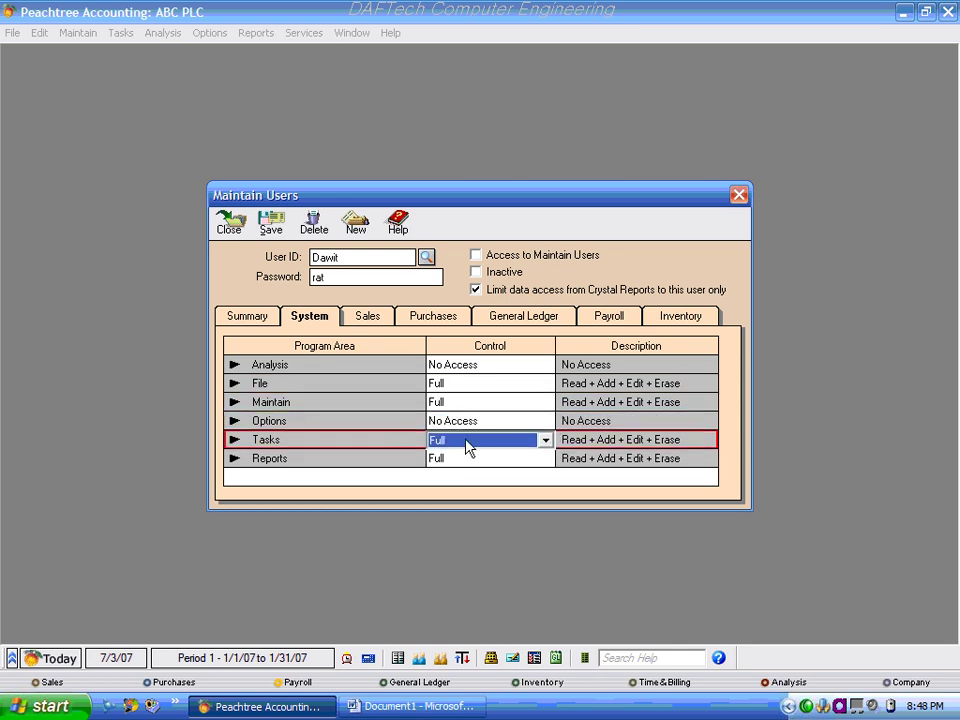
click(521, 461)
click(545, 461)
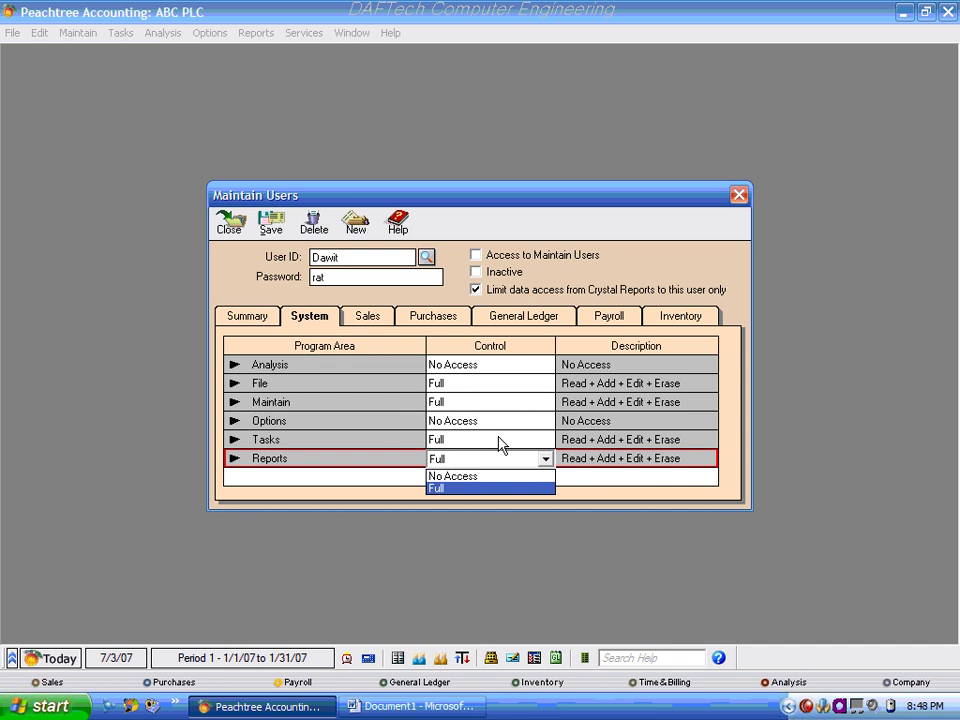
click(468, 476)
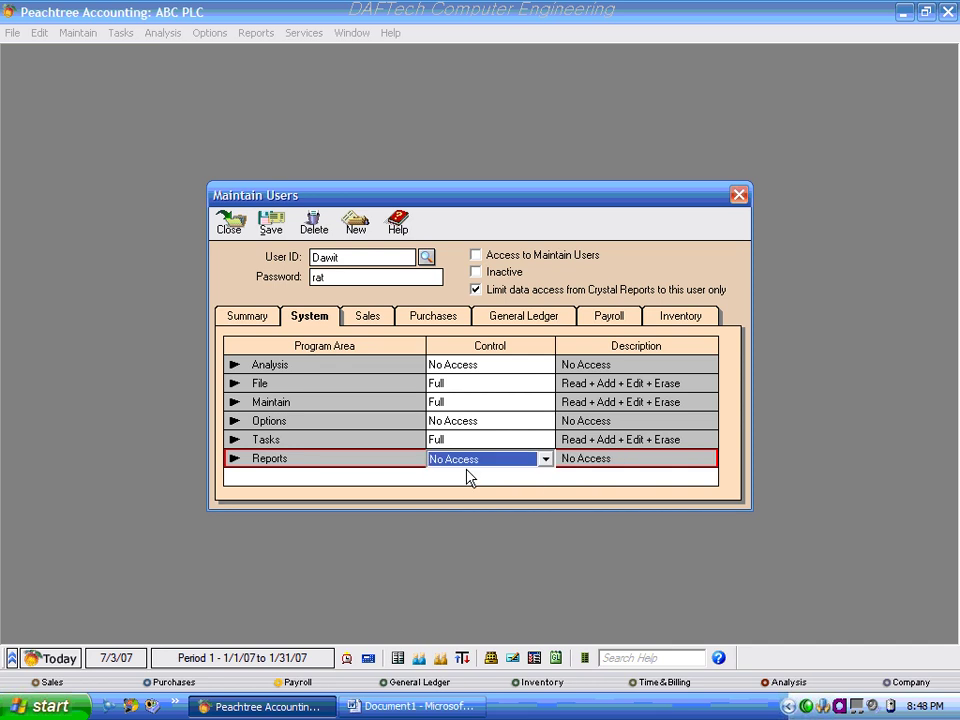
Set Reports to No Access on the Sales, Purchases and General Ledger tabs.
click(366, 318)
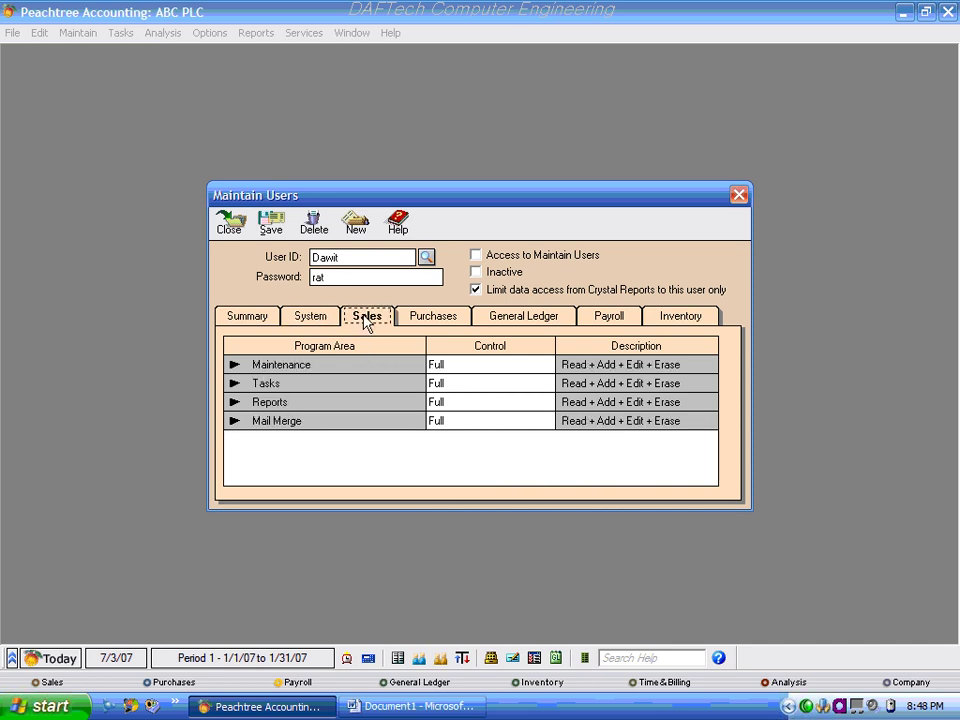
click(455, 388)
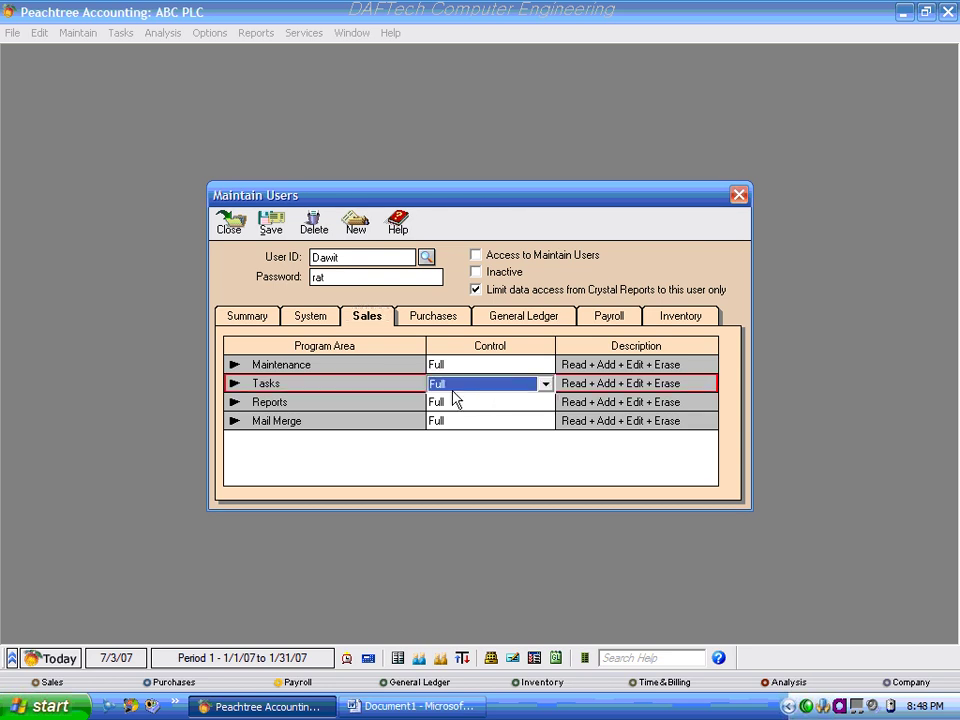
click(544, 402)
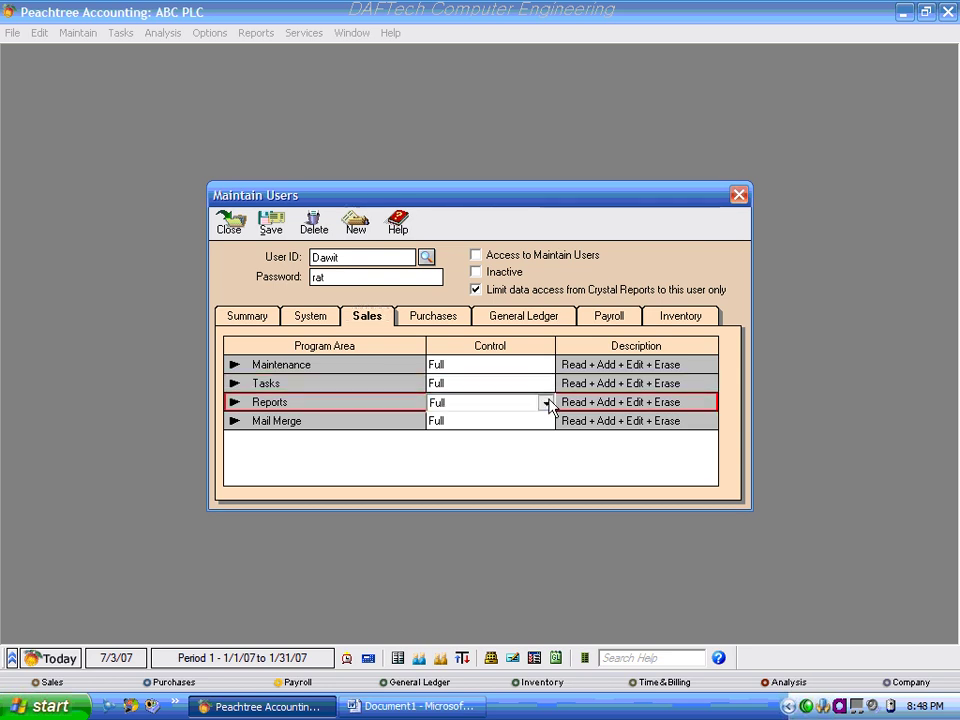
click(546, 403)
click(471, 421)
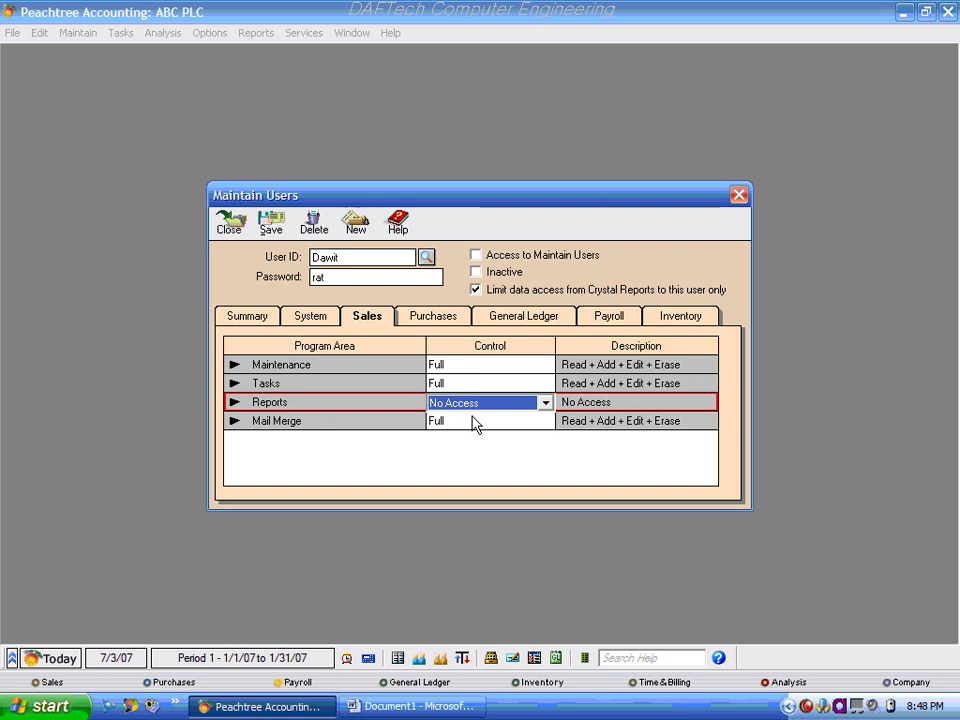
click(434, 318)
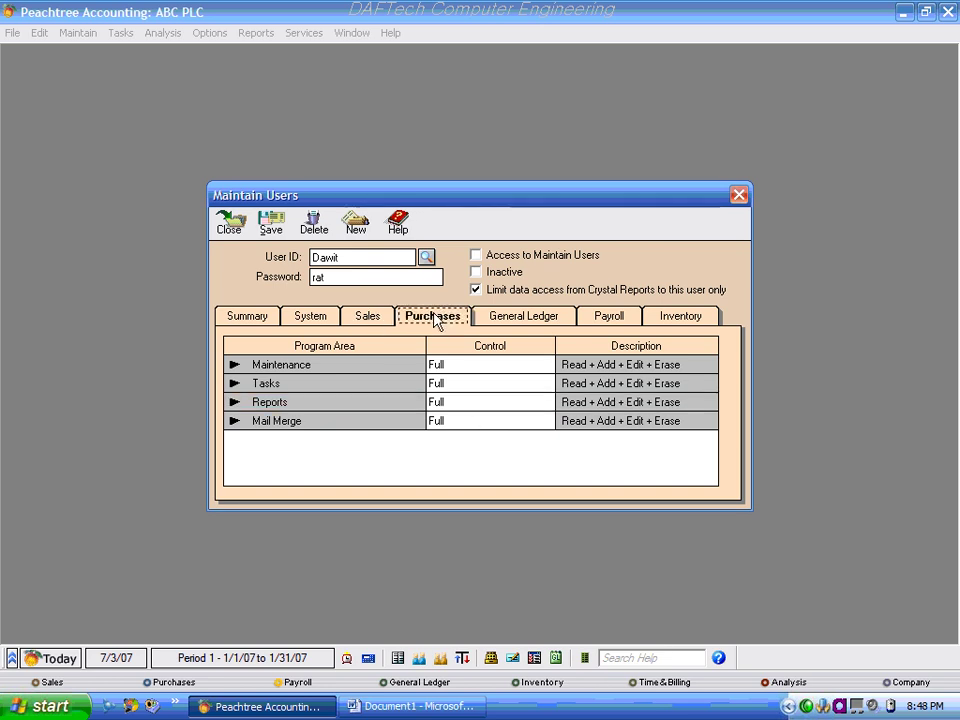
click(537, 404)
click(545, 402)
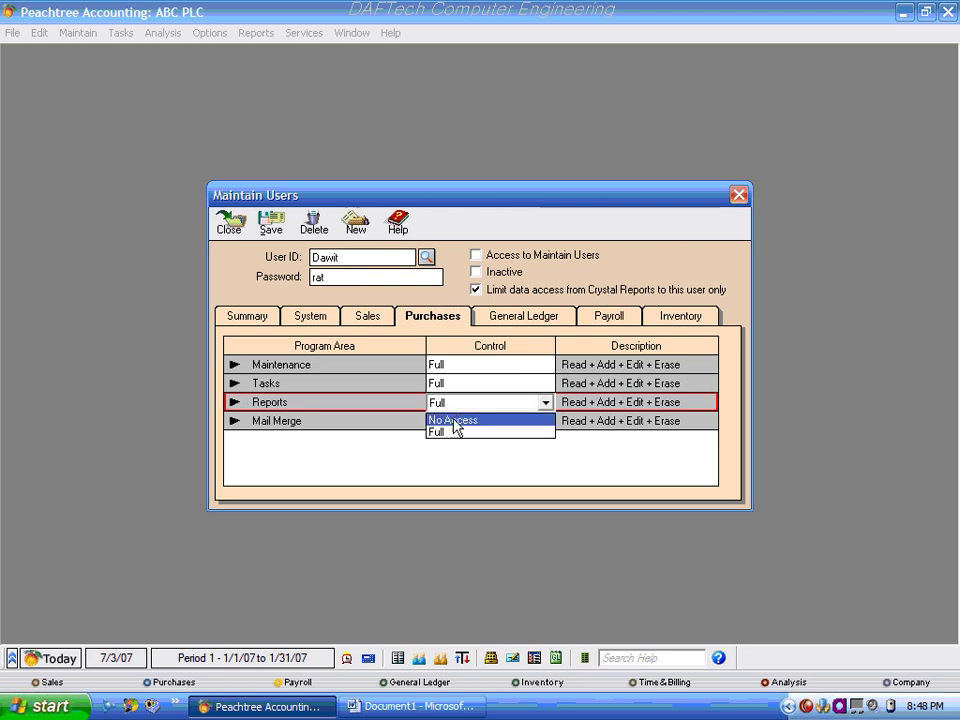
click(453, 421)
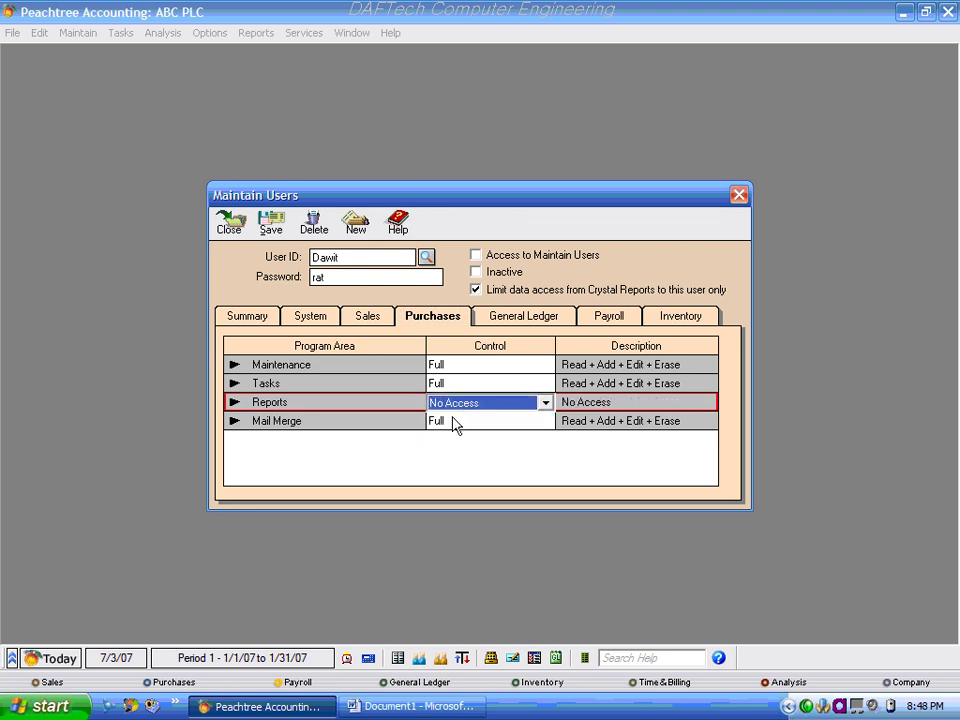
click(514, 320)
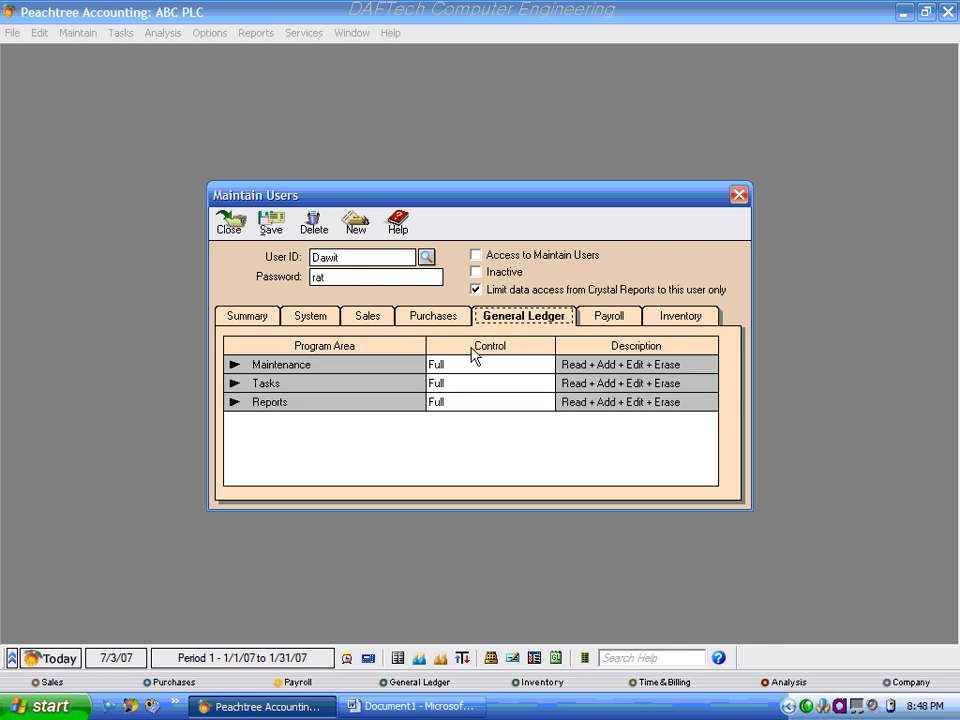
click(486, 404)
click(546, 403)
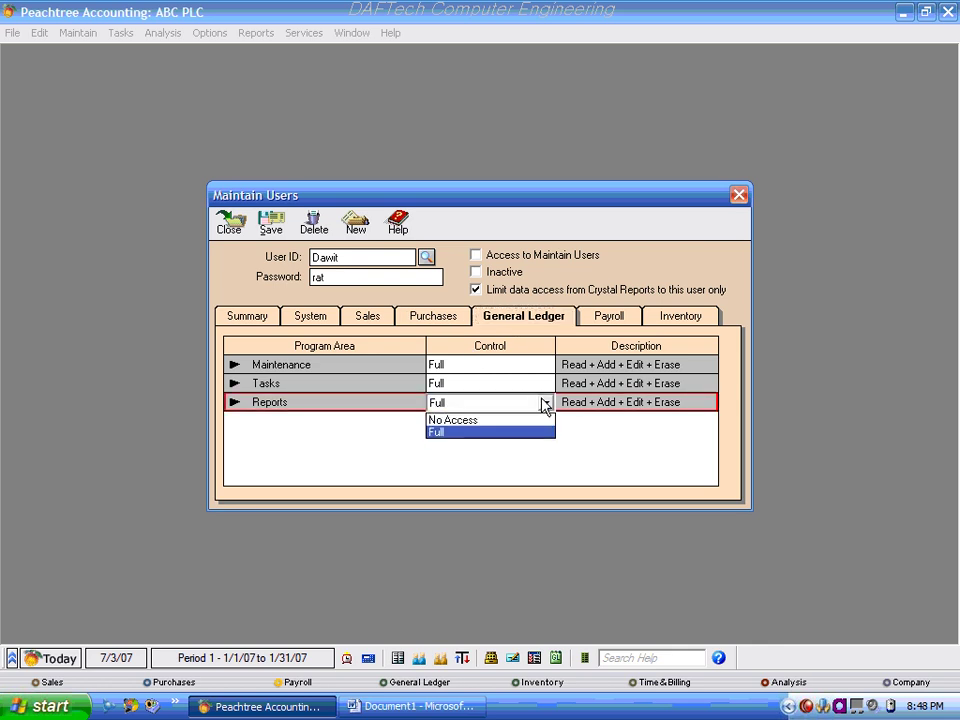
click(478, 421)
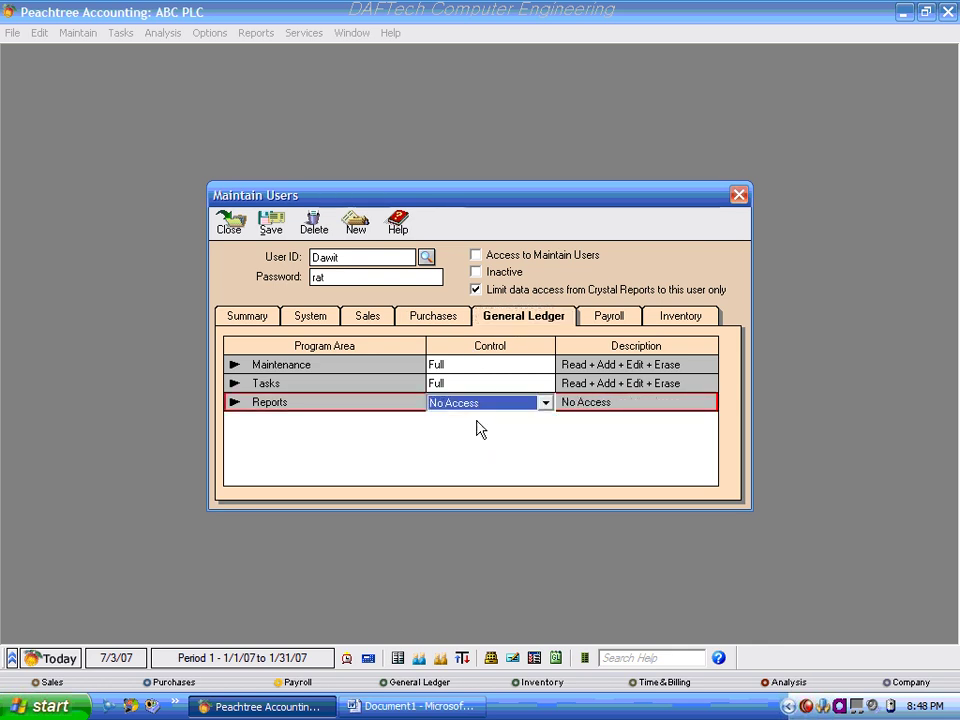
Set Reports to No Access on the Payroll and Inventory tabs.
click(607, 316)
click(471, 403)
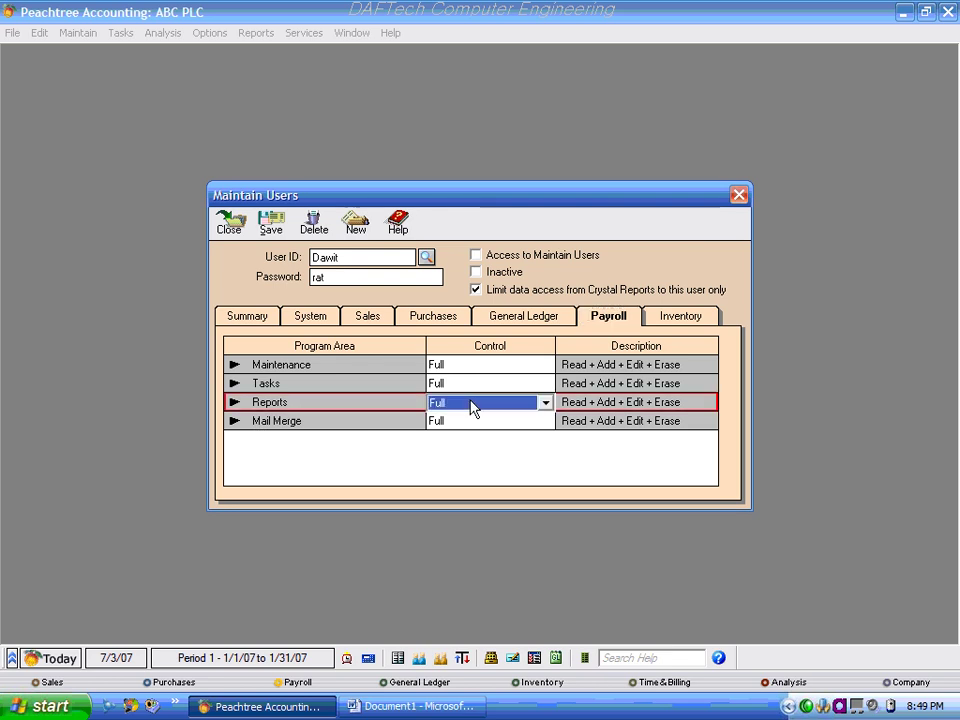
click(542, 403)
click(454, 424)
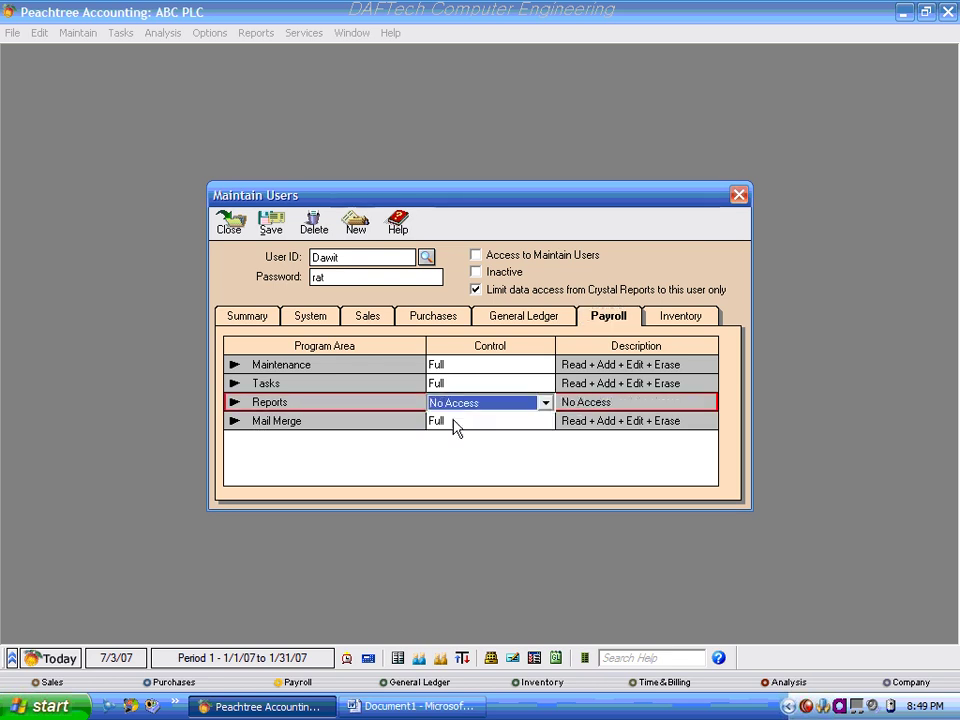
click(305, 368)
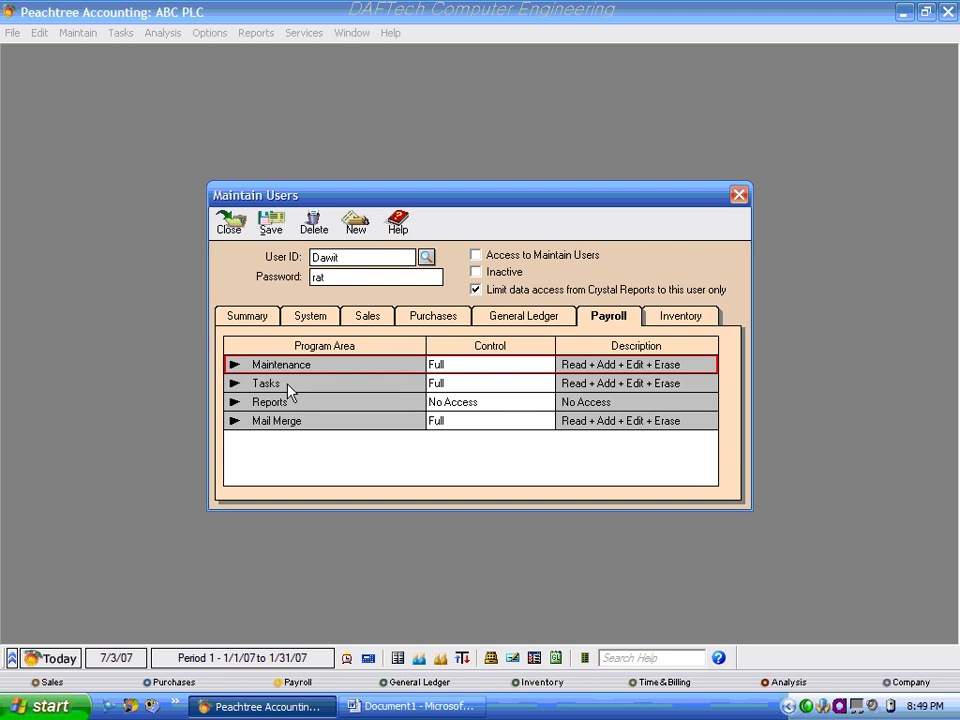
click(277, 387)
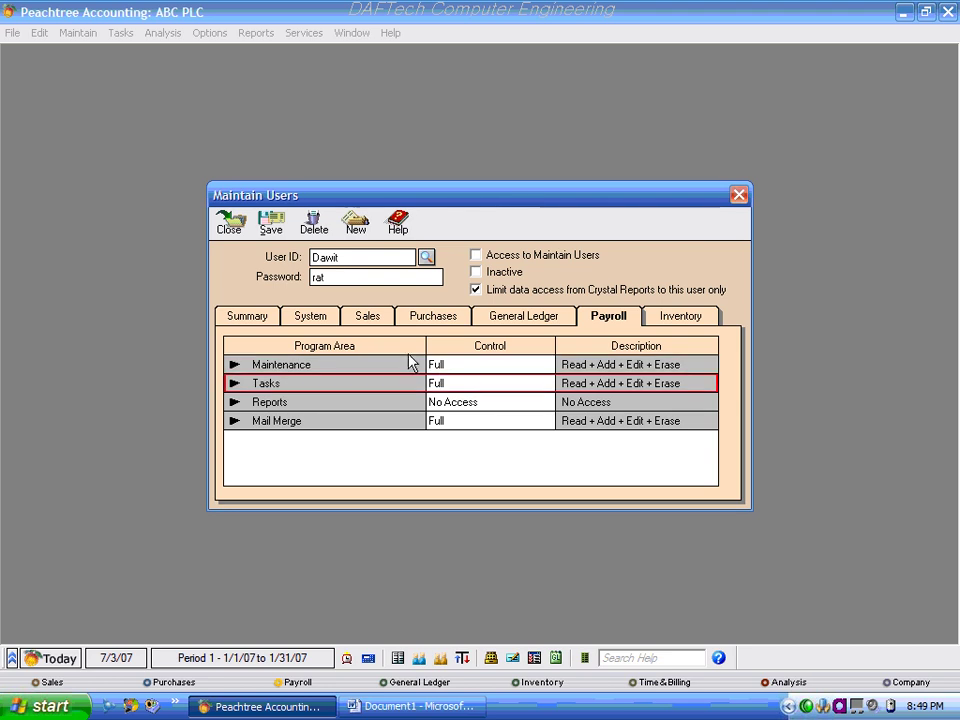
click(465, 403)
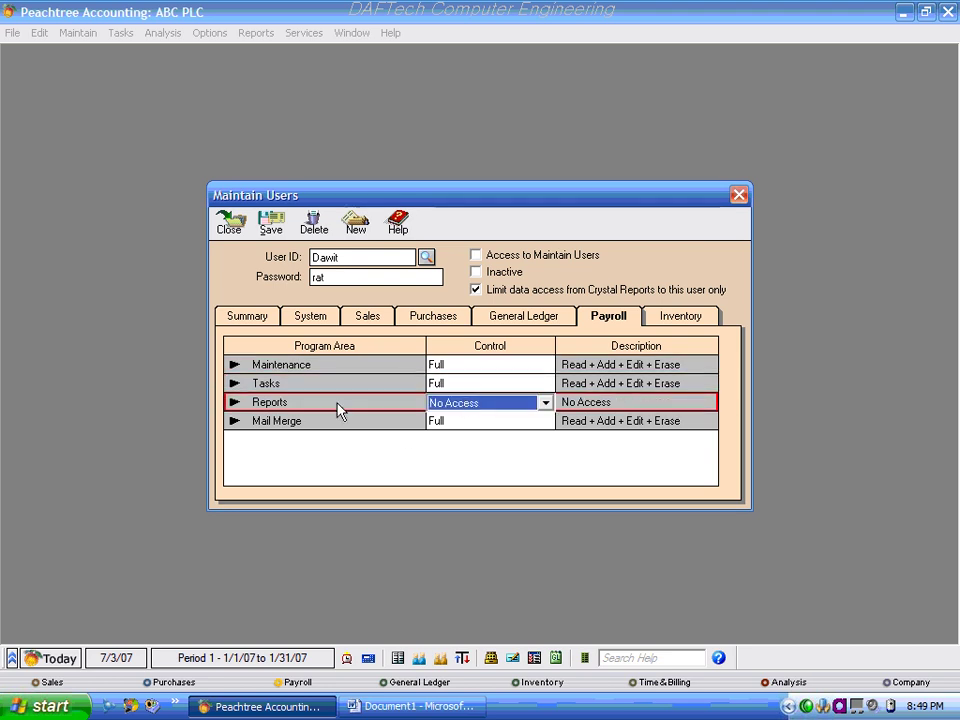
click(678, 318)
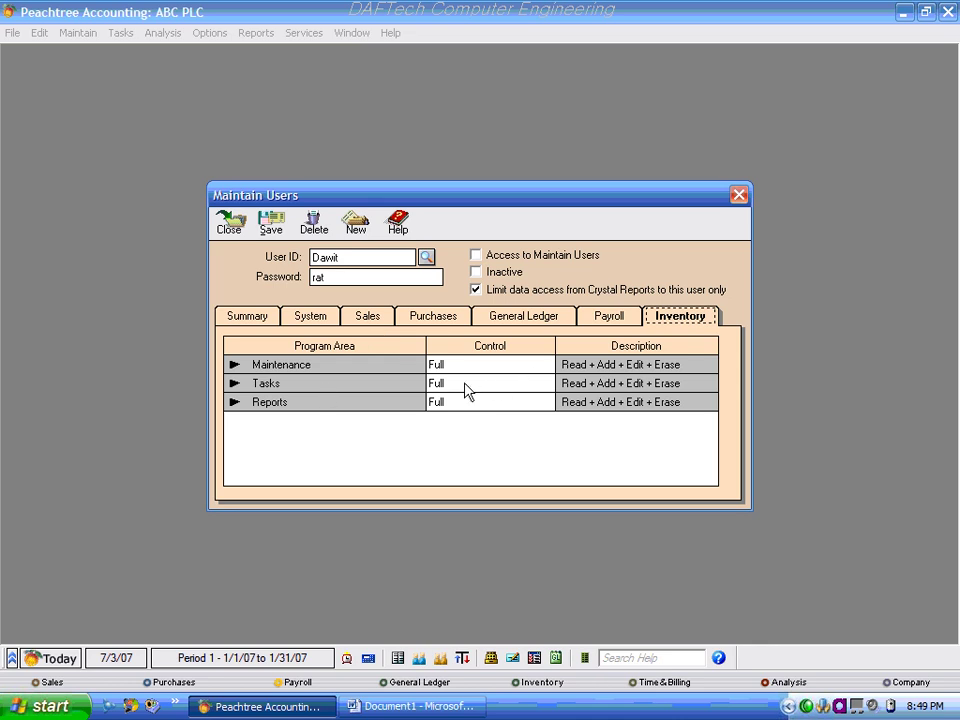
click(499, 402)
click(545, 401)
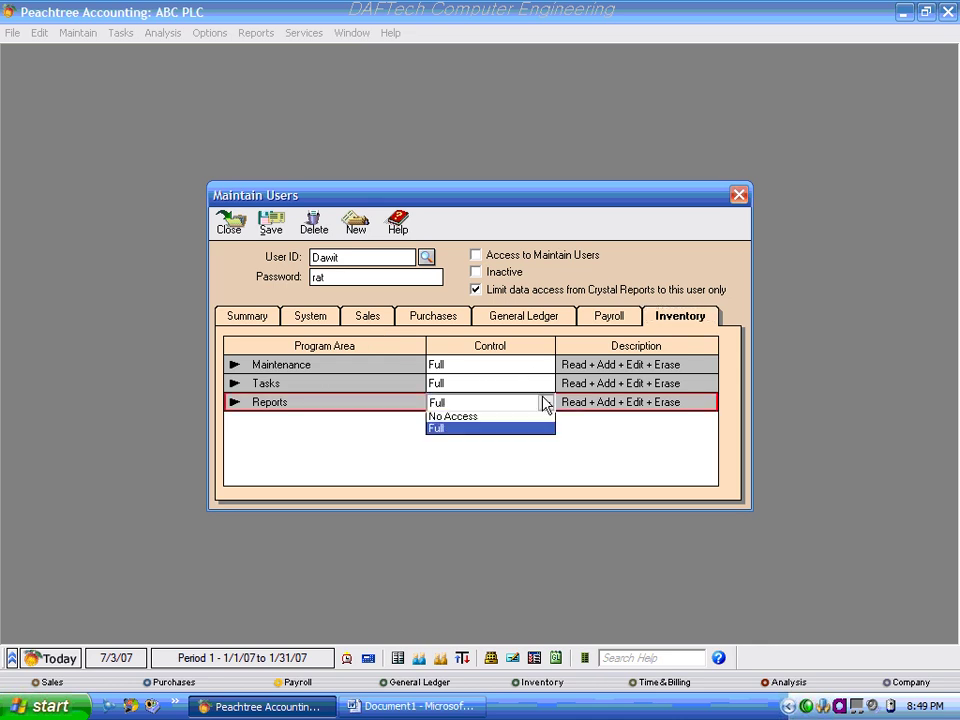
click(493, 420)
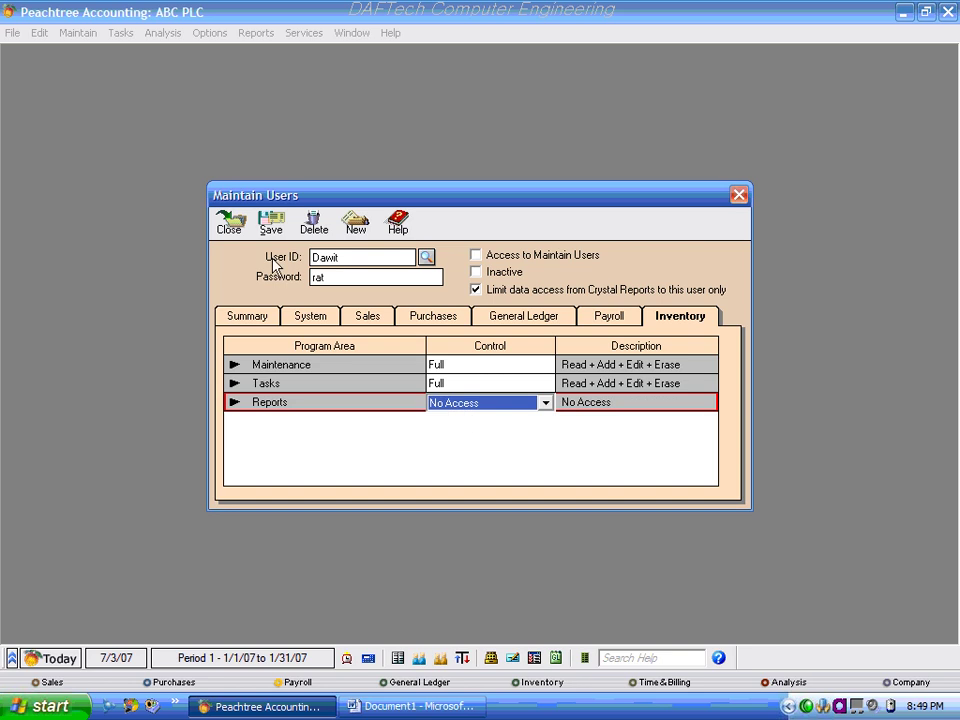
click(270, 224)
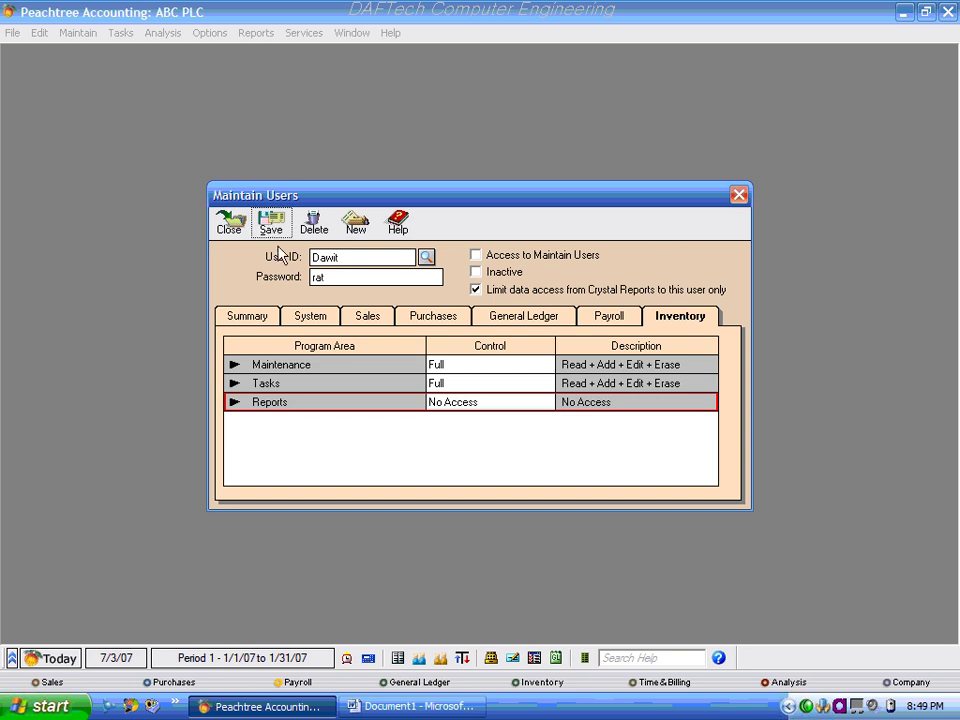
Save the restricted user's access settings and load the admin user to view its Full access.
click(272, 227)
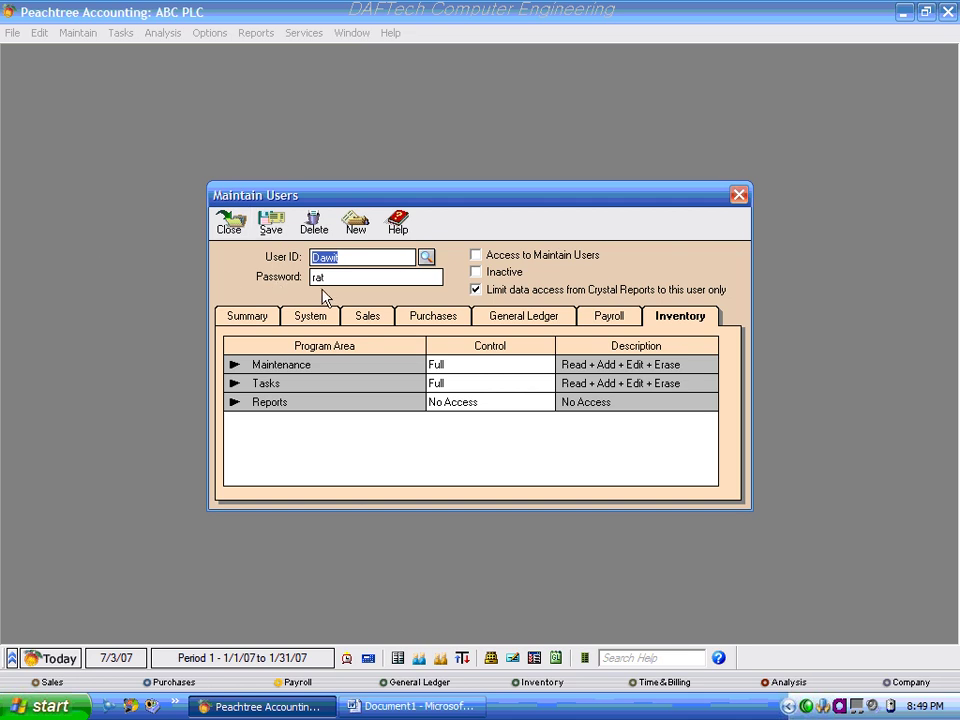
click(256, 320)
click(426, 257)
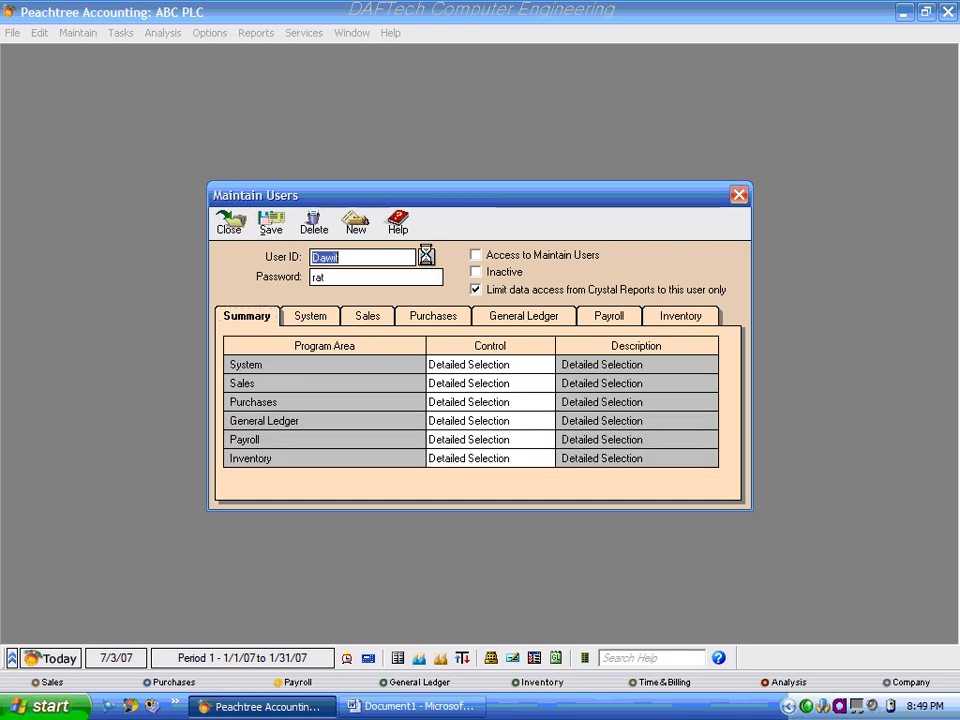
double_click(337, 288)
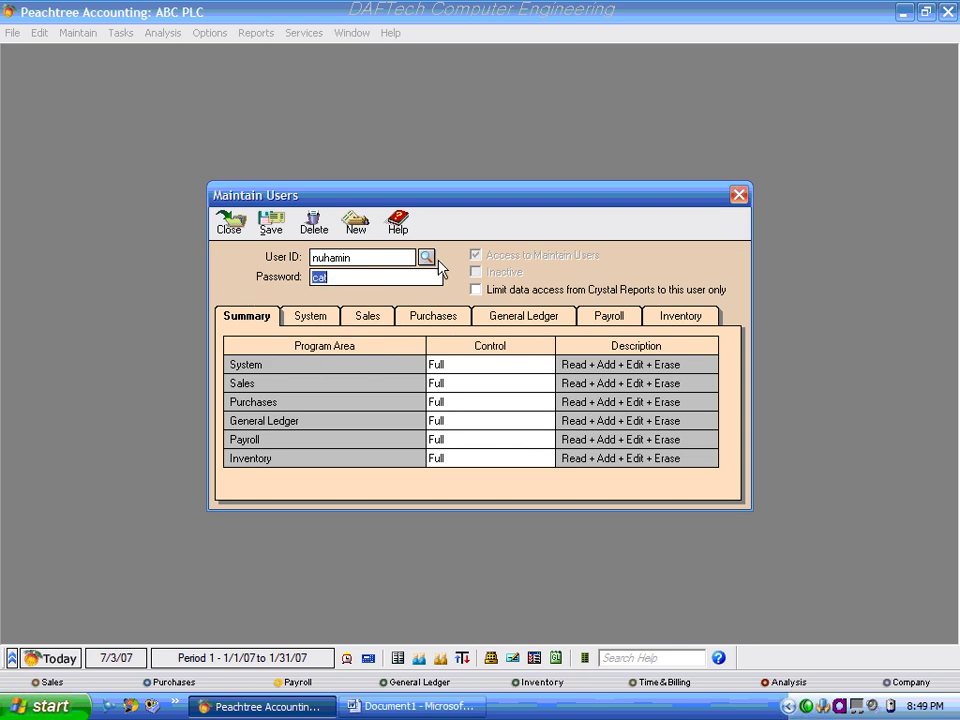
Reload the restricted user from the lookup and close Maintain Users.
click(426, 257)
double_click(326, 272)
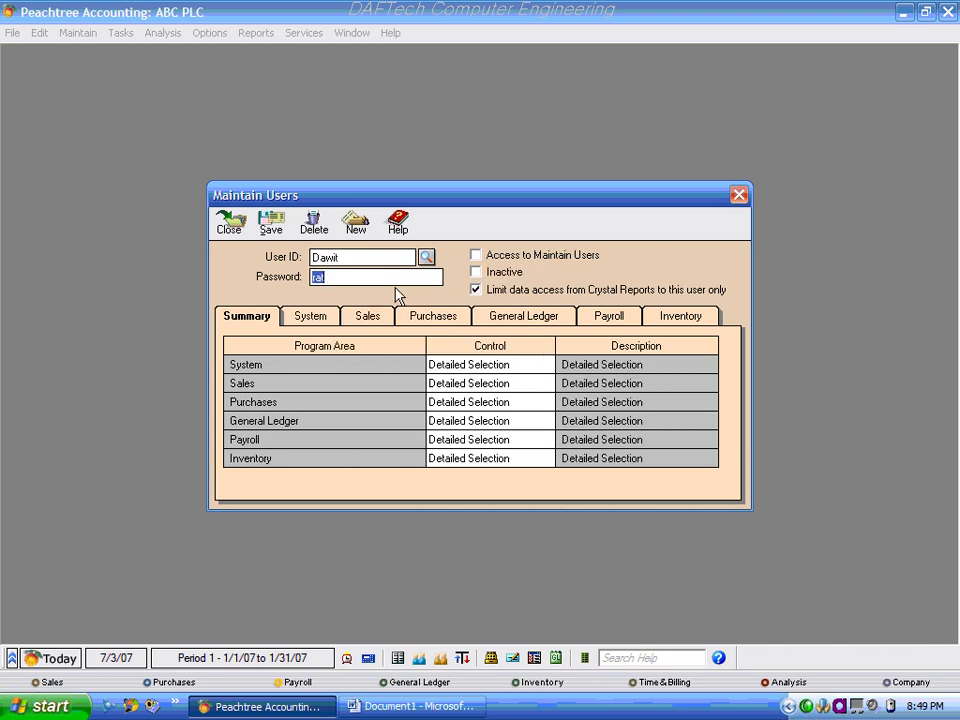
click(228, 222)
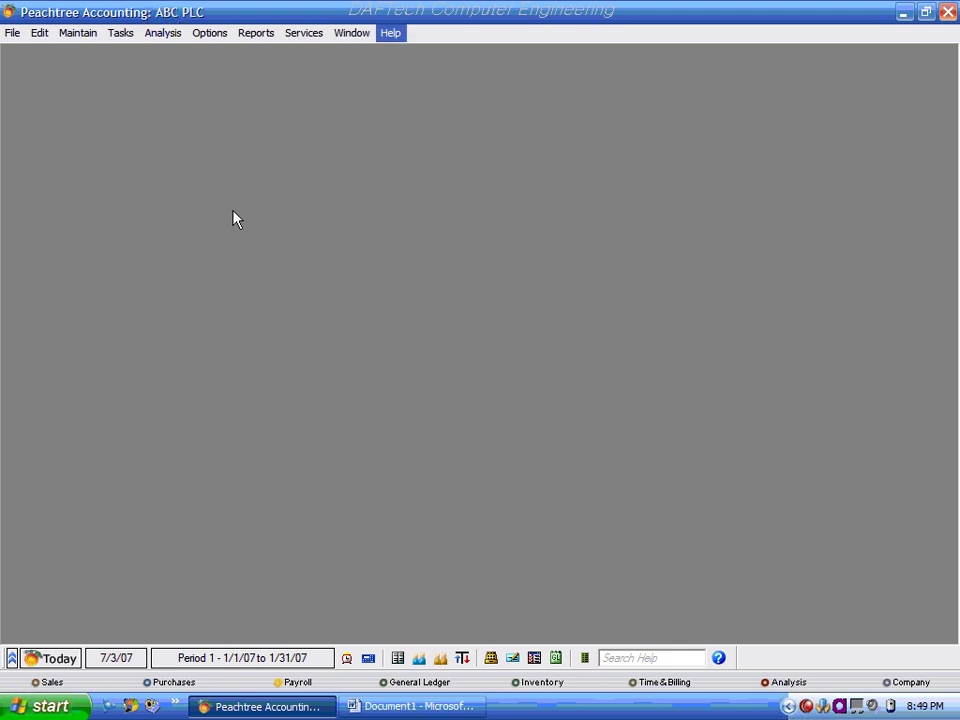
Close Peachtree and Word without saving Document1, then relaunch Peachtree Complete Accounting 2005.
click(948, 11)
click(948, 11)
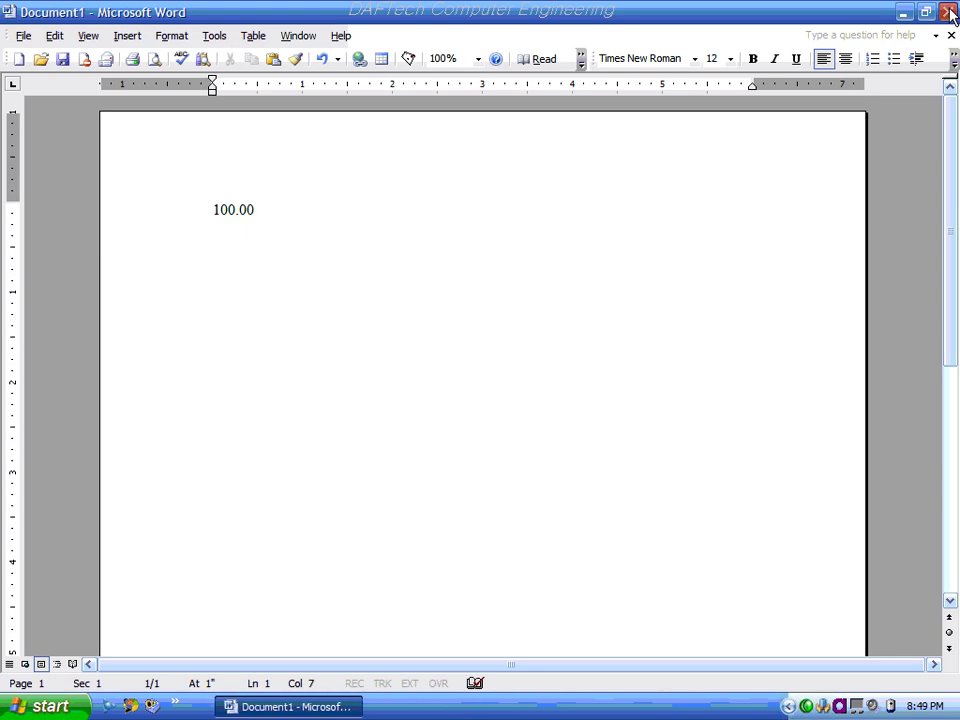
click(483, 410)
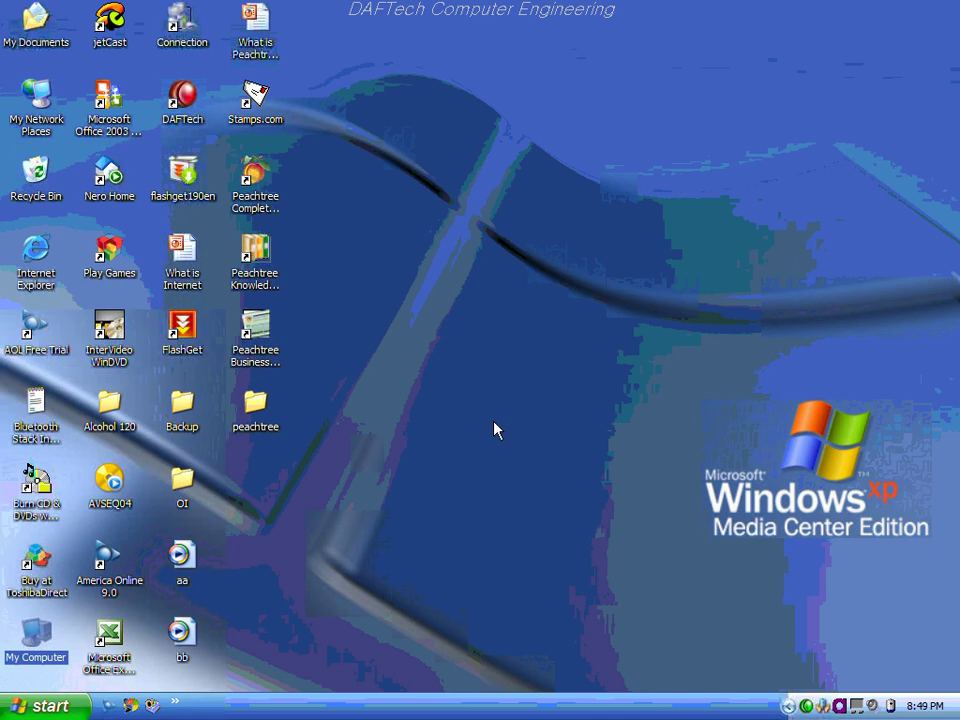
click(253, 178)
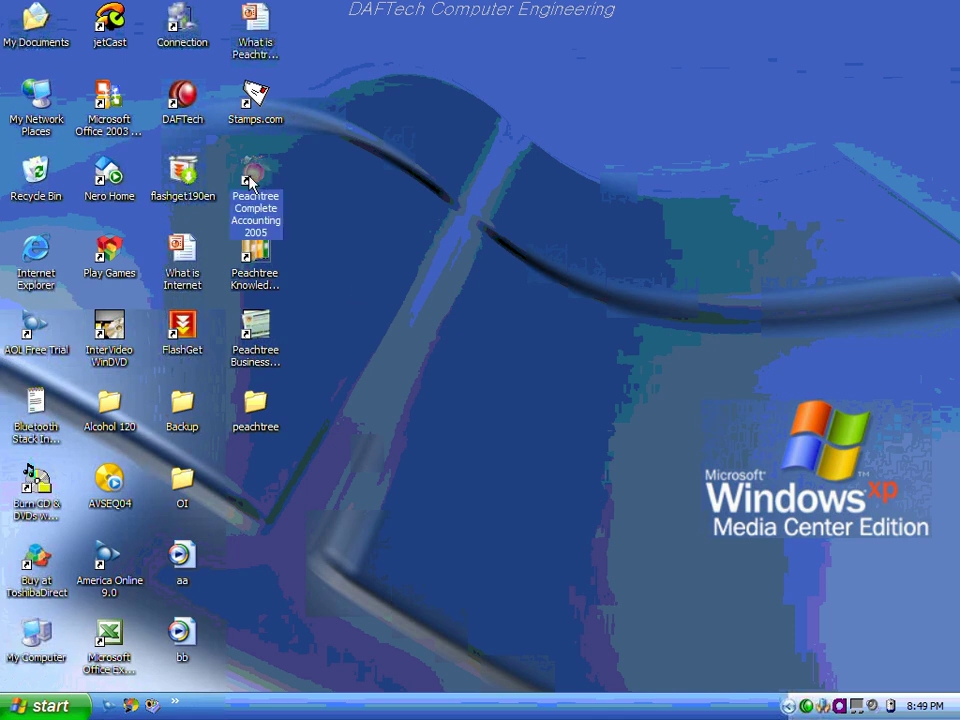
double_click(253, 180)
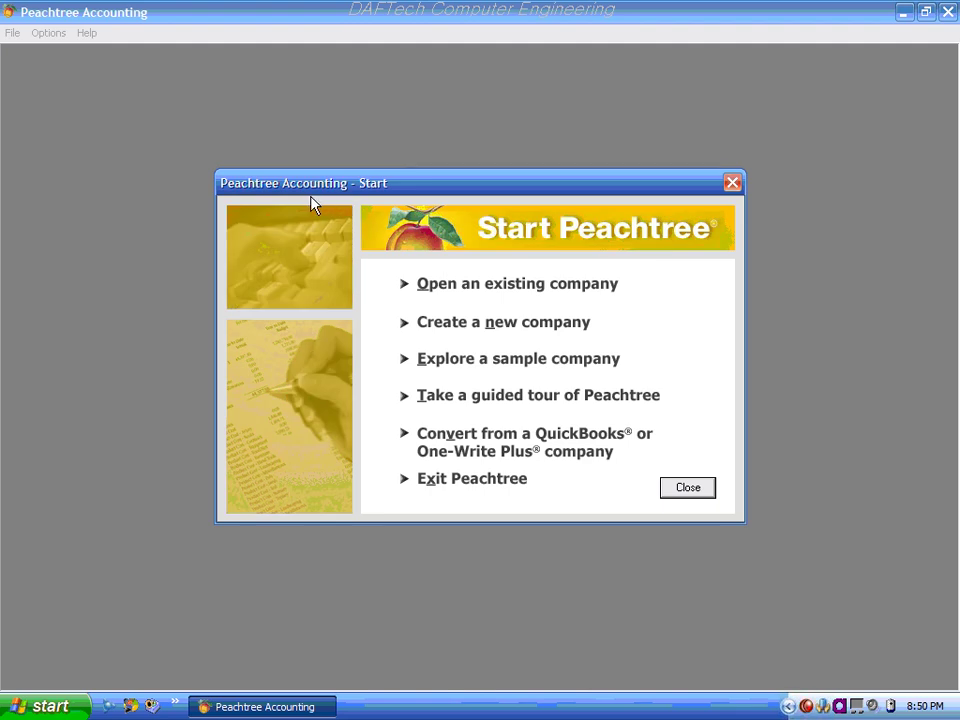
Open ABC PLC, sign in with the admin user ID and password, and close Peachtree Today.
click(452, 290)
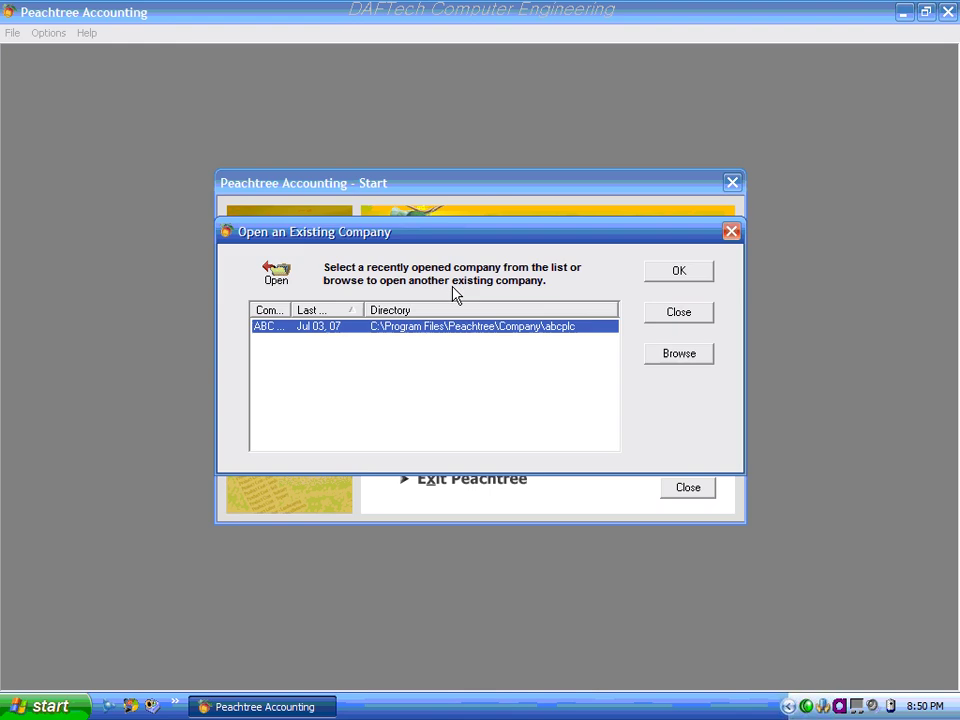
drag(290, 310, 346, 312)
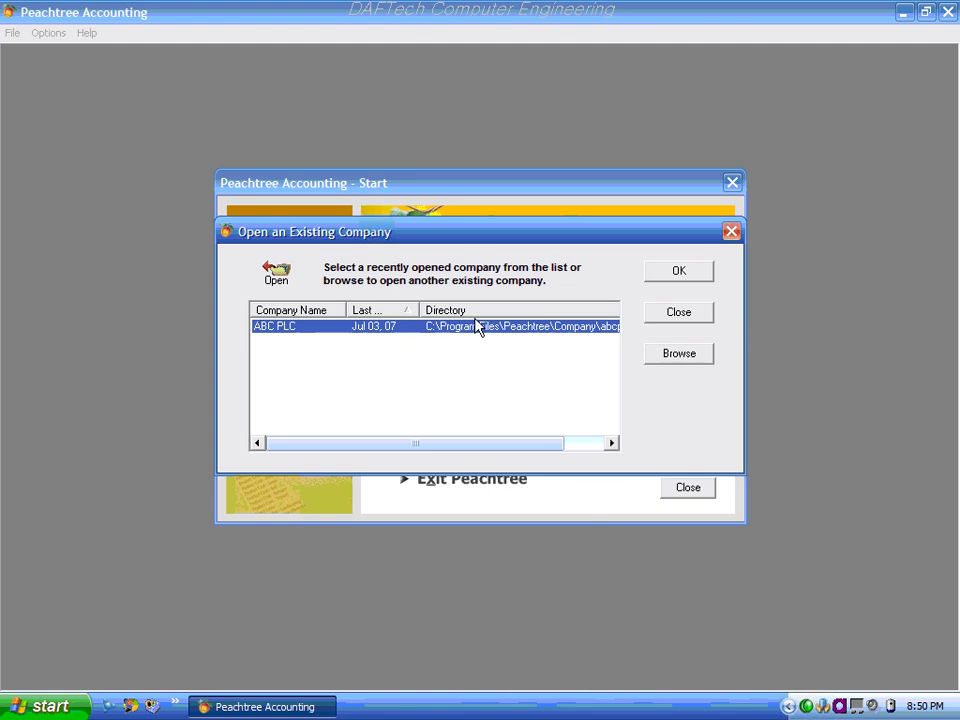
click(664, 274)
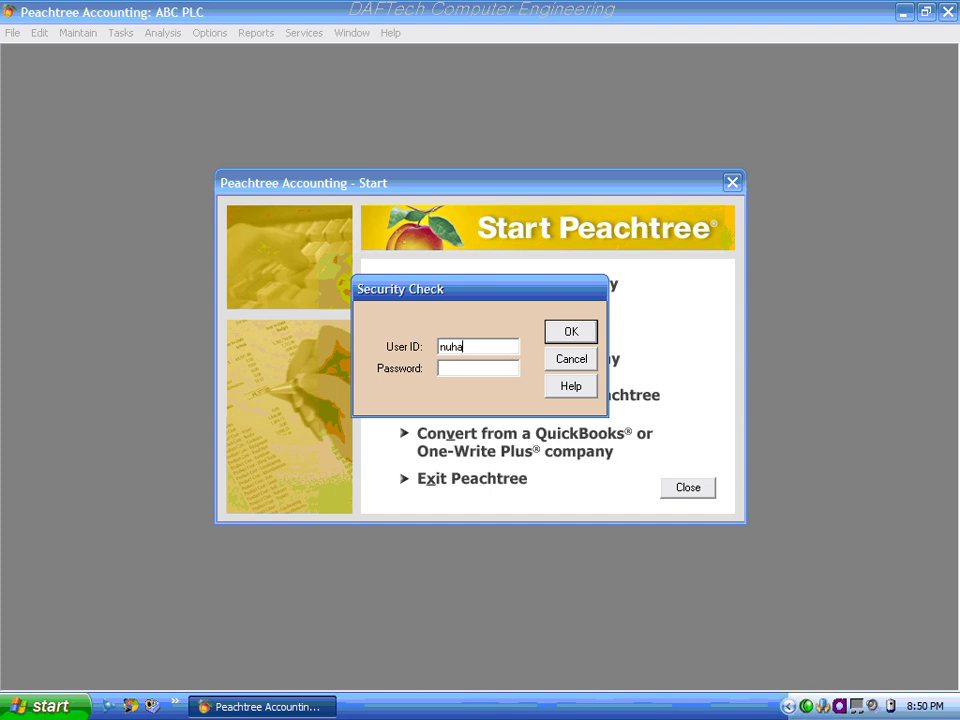
text(nuhamin)
click(449, 371)
click(559, 336)
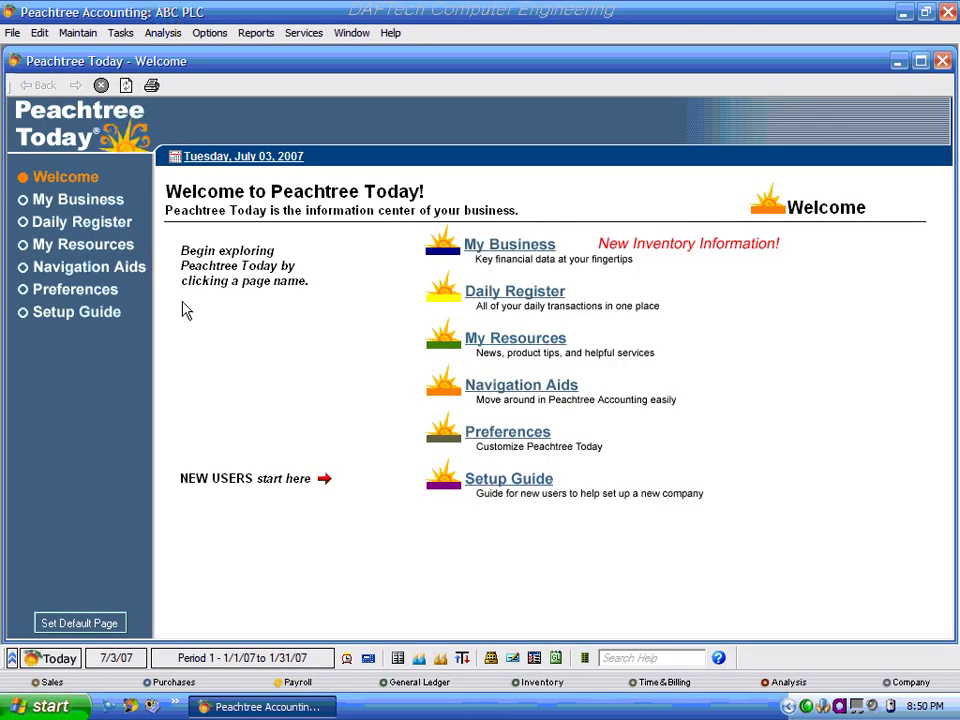
click(942, 62)
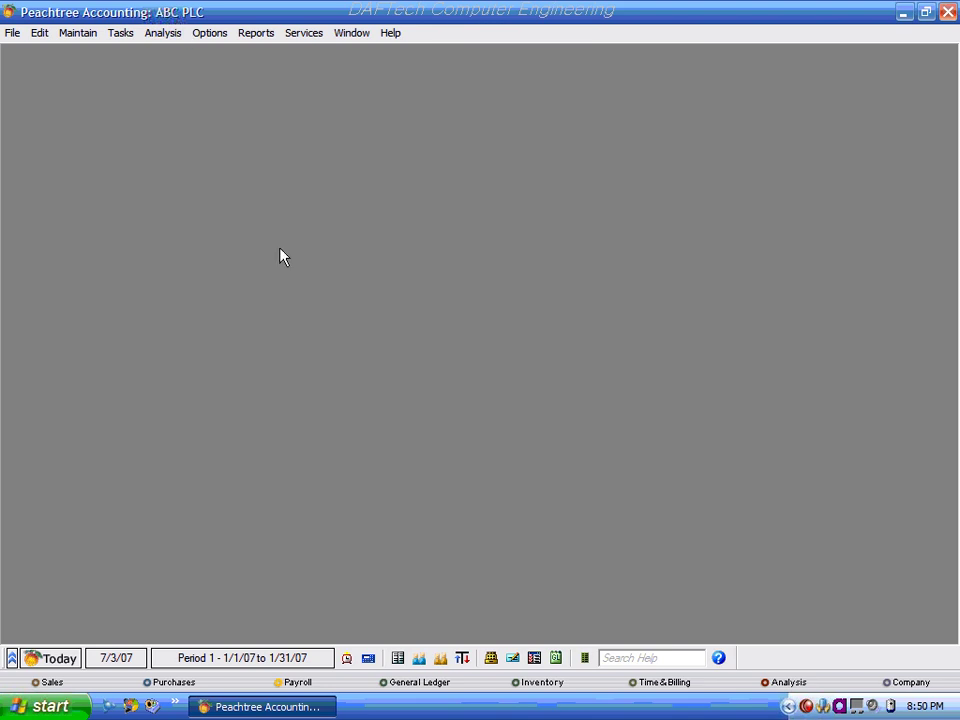
Reopen ABC PLC via File > Open Company and attempt a login as the restricted user.
click(12, 33)
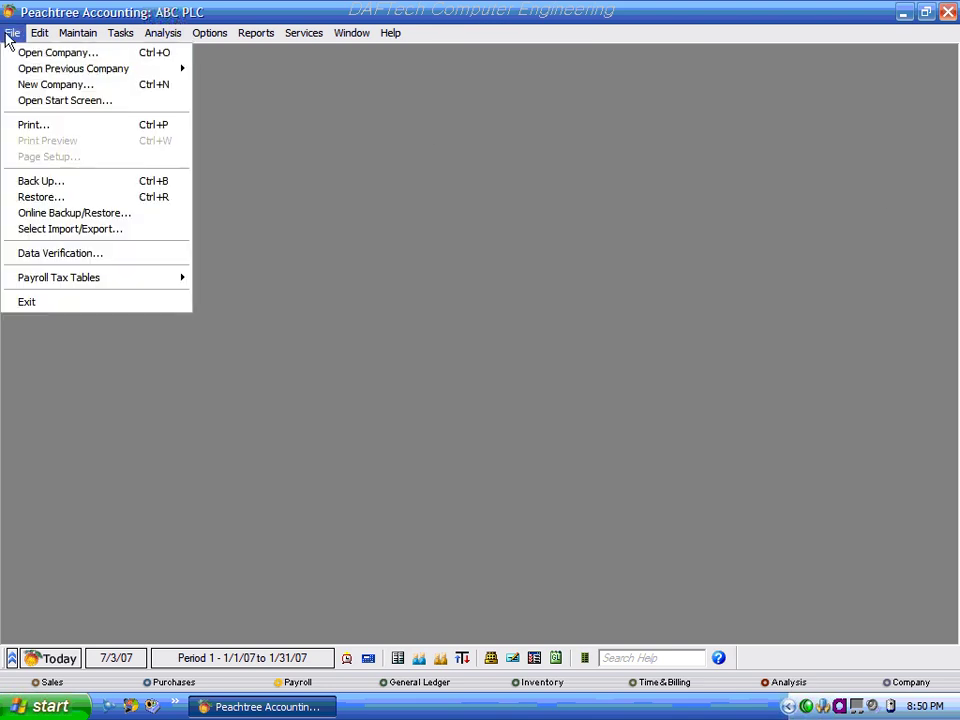
click(36, 53)
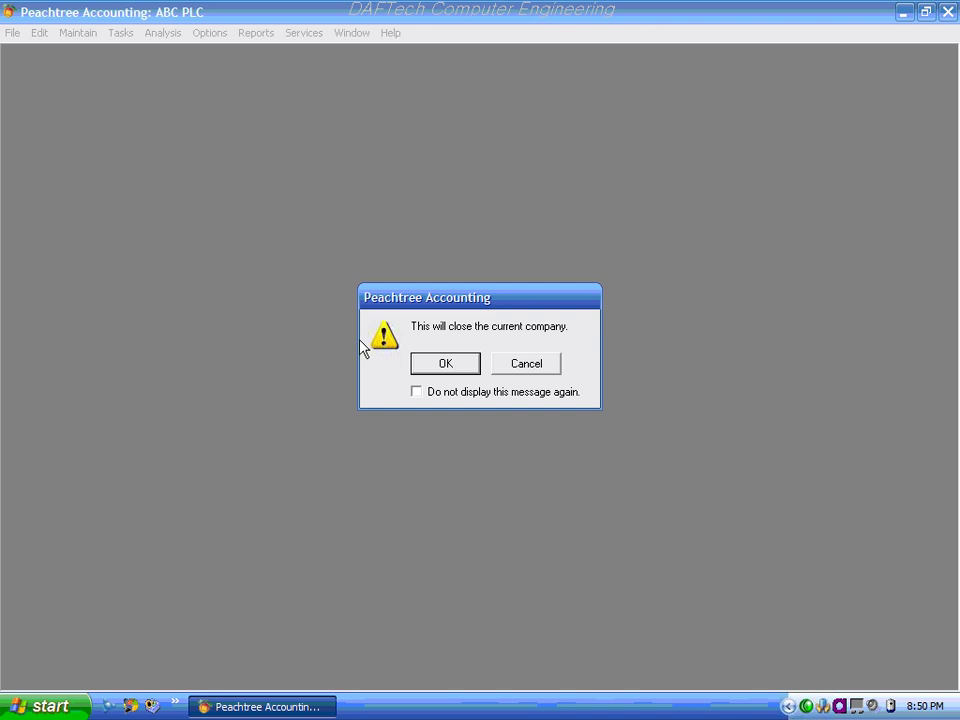
click(445, 364)
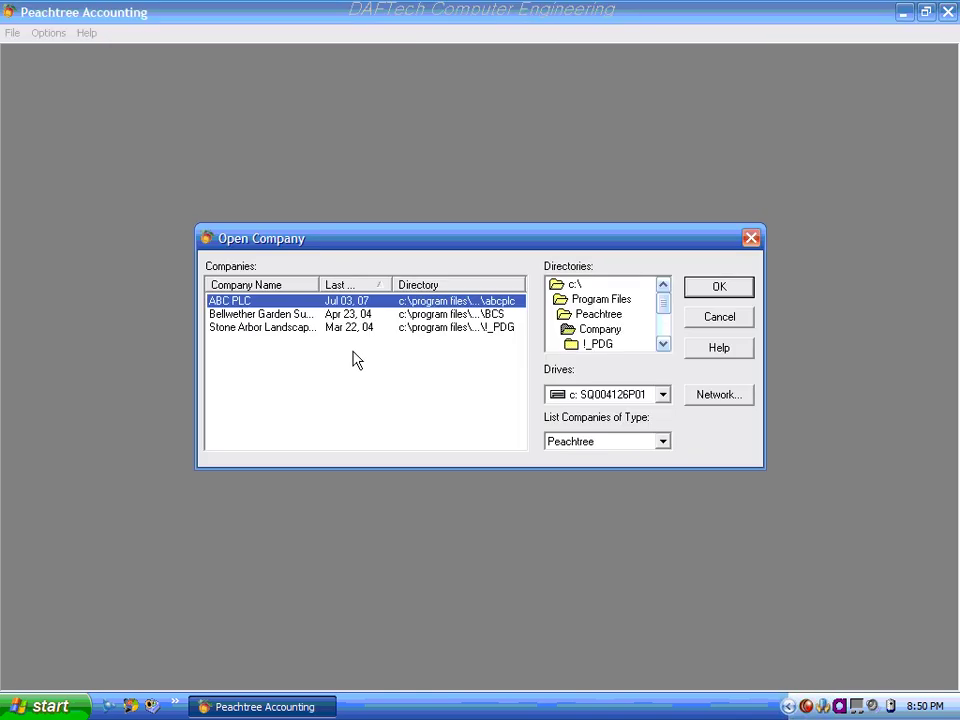
double_click(230, 308)
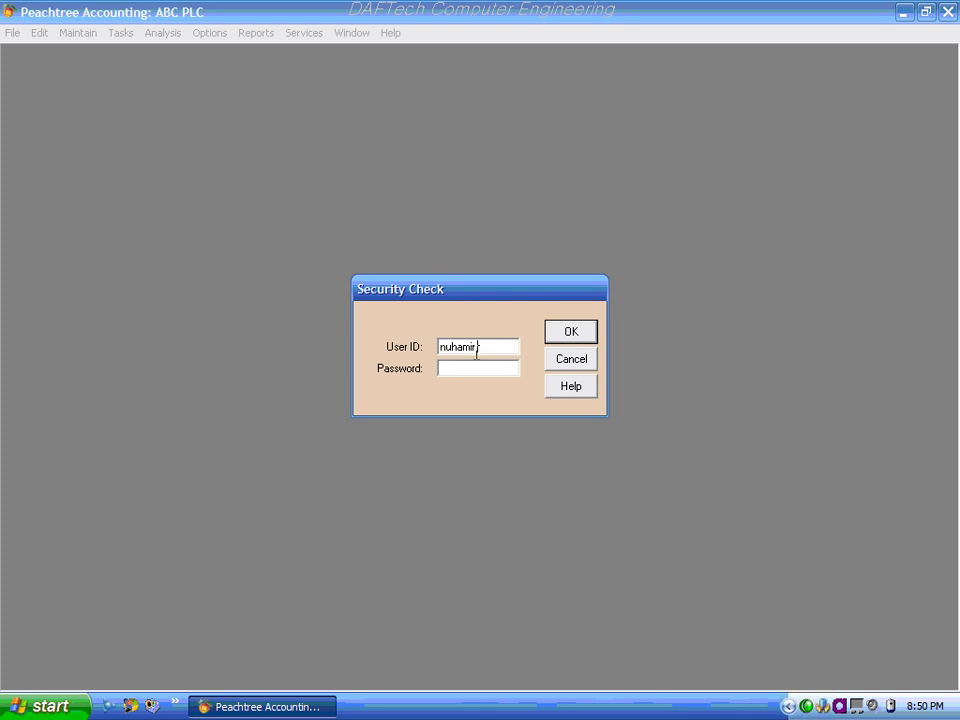
double_click(476, 350)
click(569, 334)
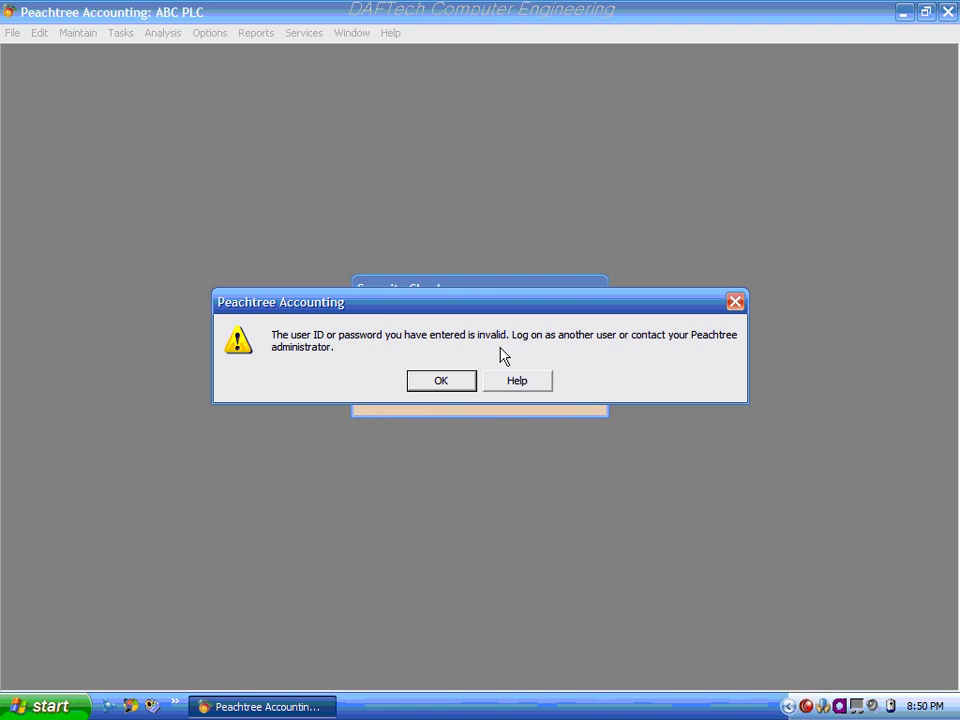
click(431, 384)
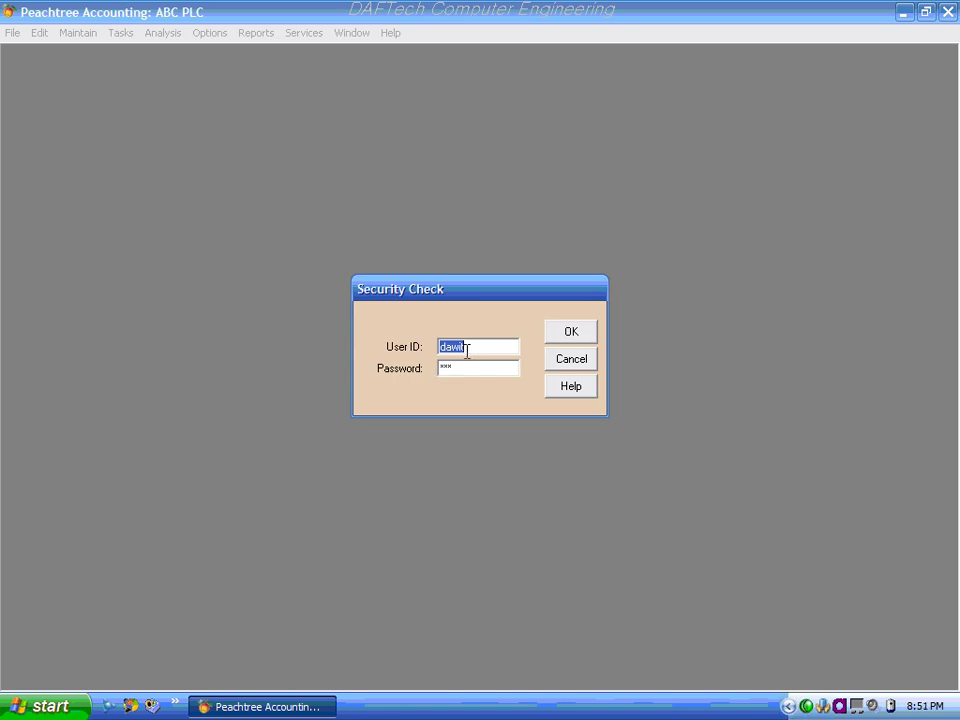
Cancel the failed login, reopen ABC PLC and sign in as the admin user.
click(450, 367)
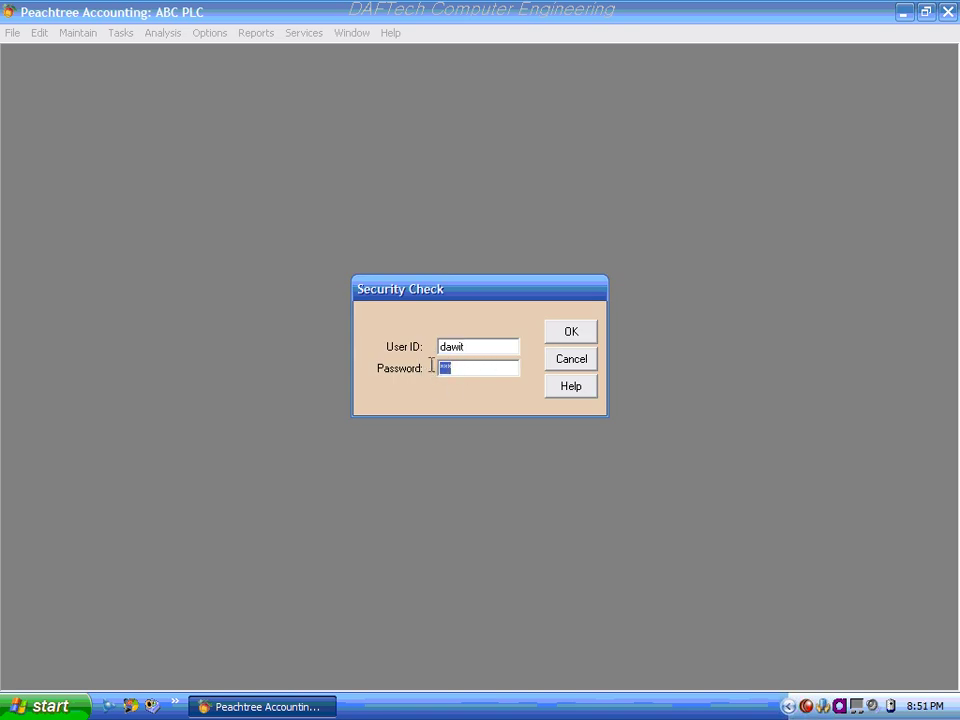
click(465, 346)
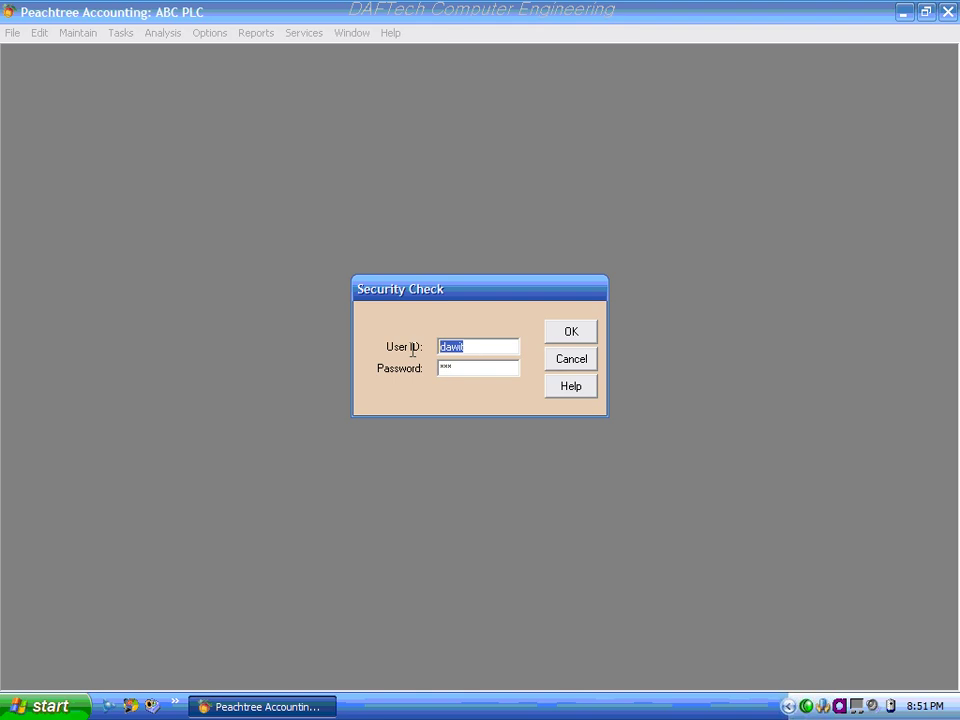
click(572, 359)
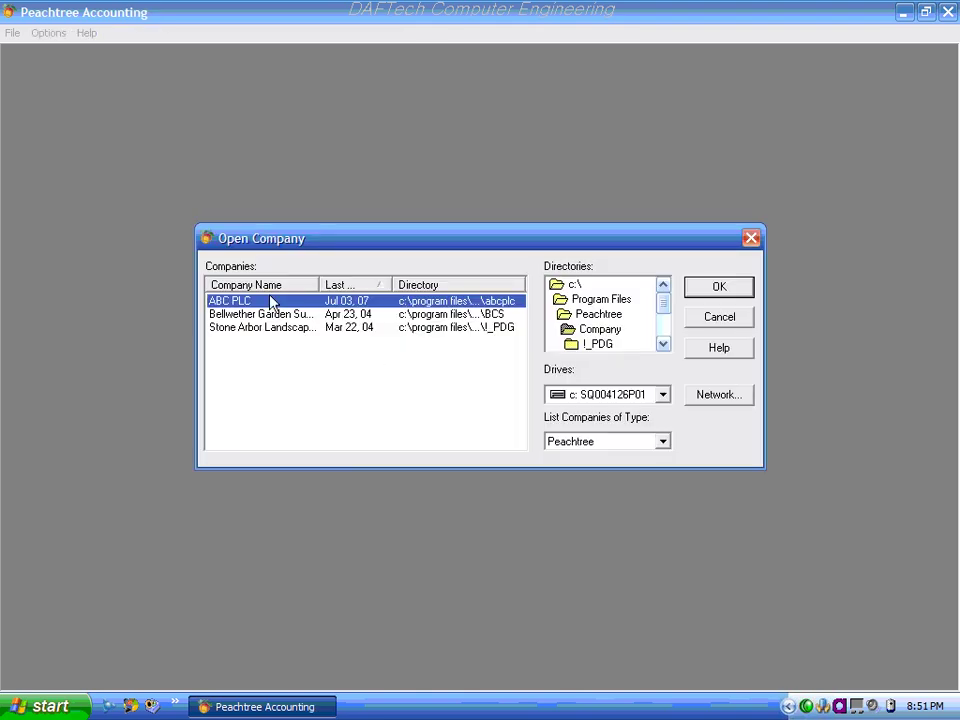
double_click(271, 302)
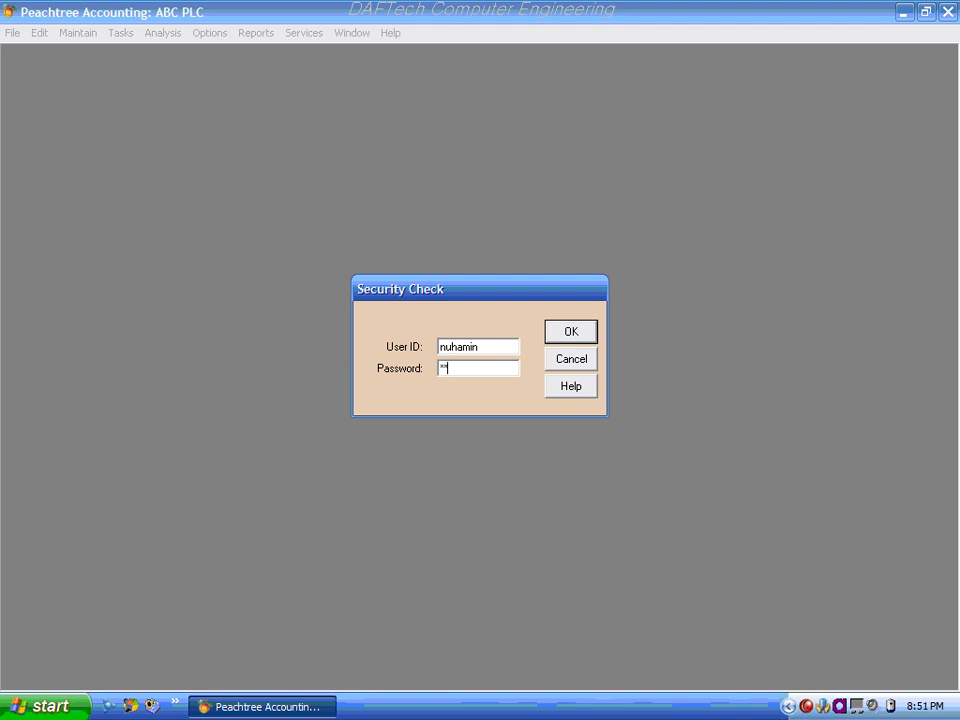
click(572, 338)
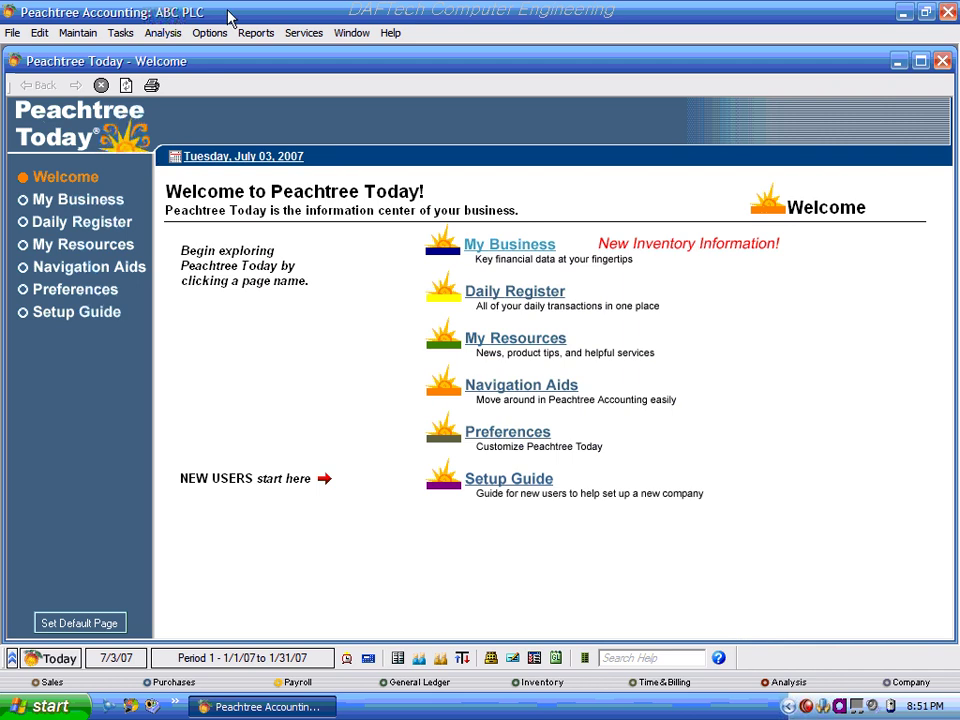
click(78, 33)
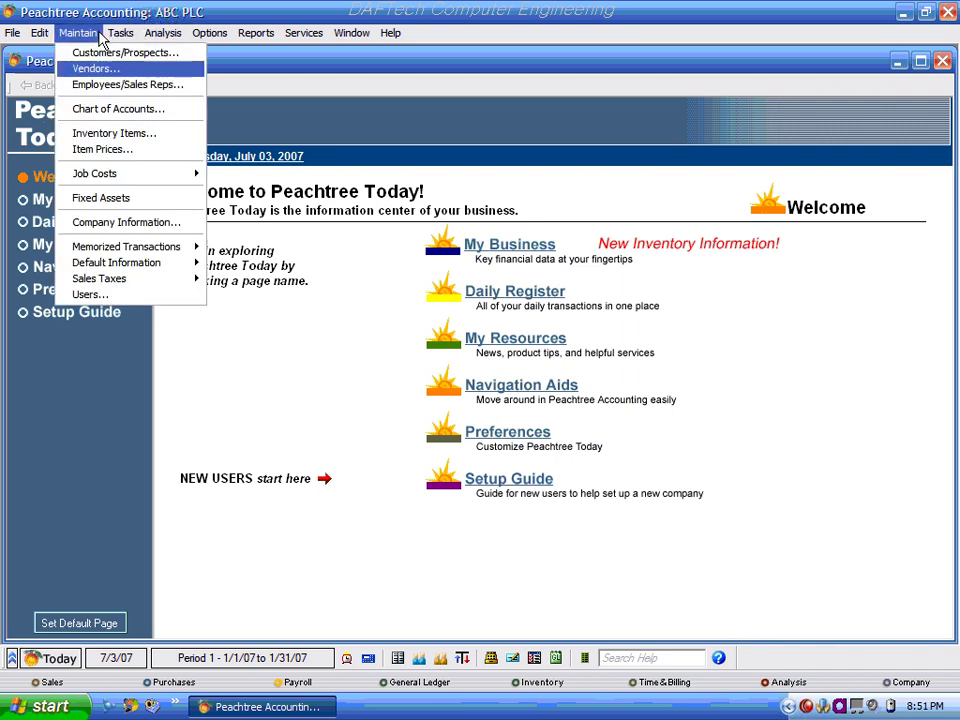
click(99, 296)
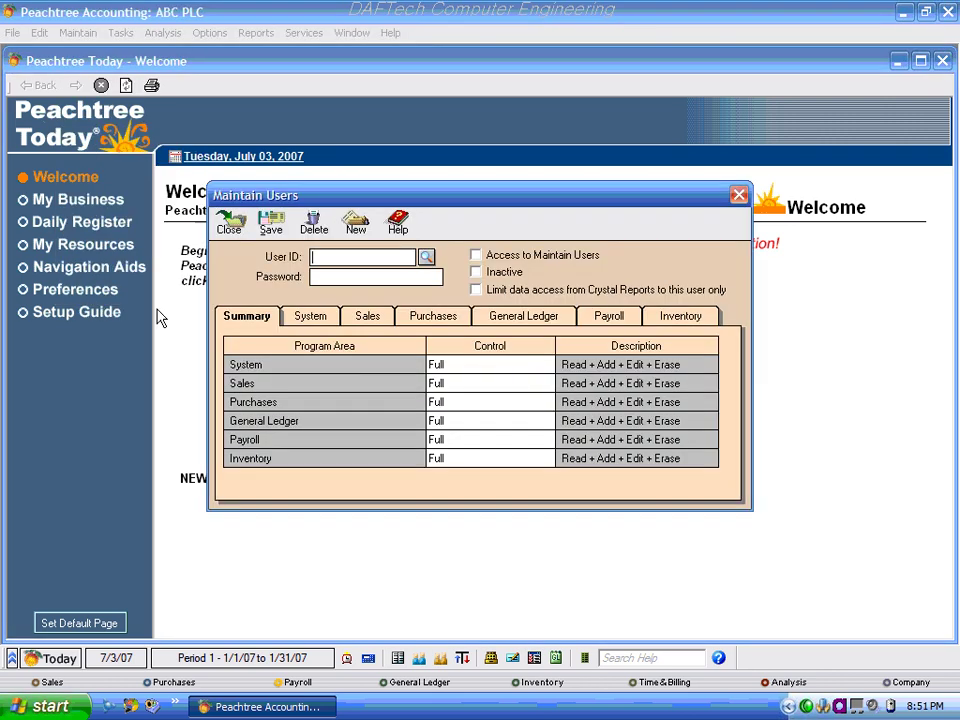
click(427, 257)
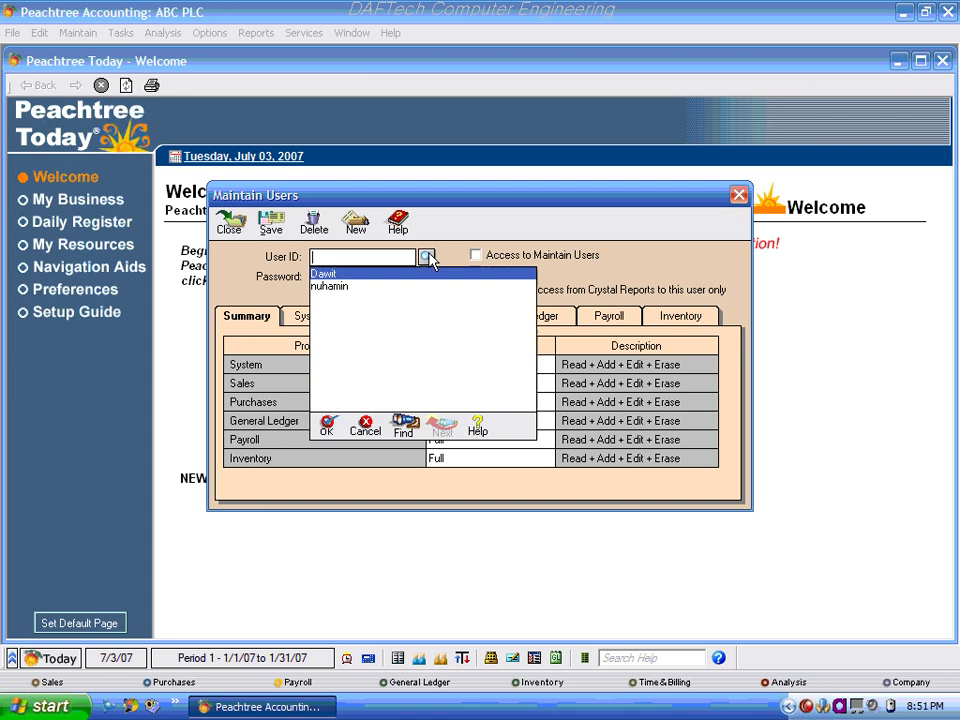
key(Return)
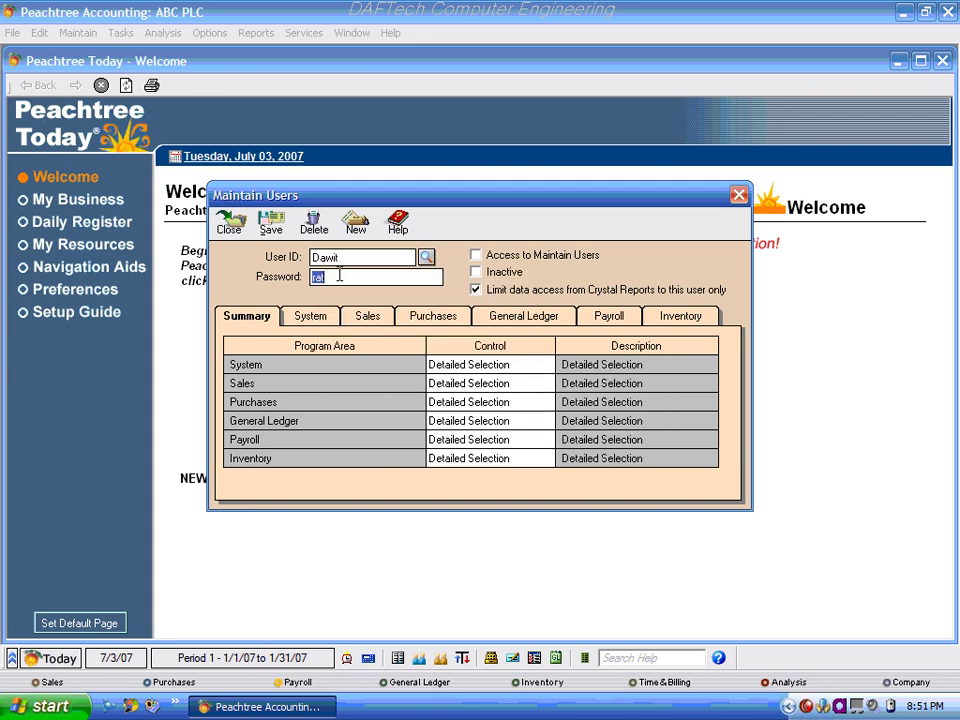
click(739, 194)
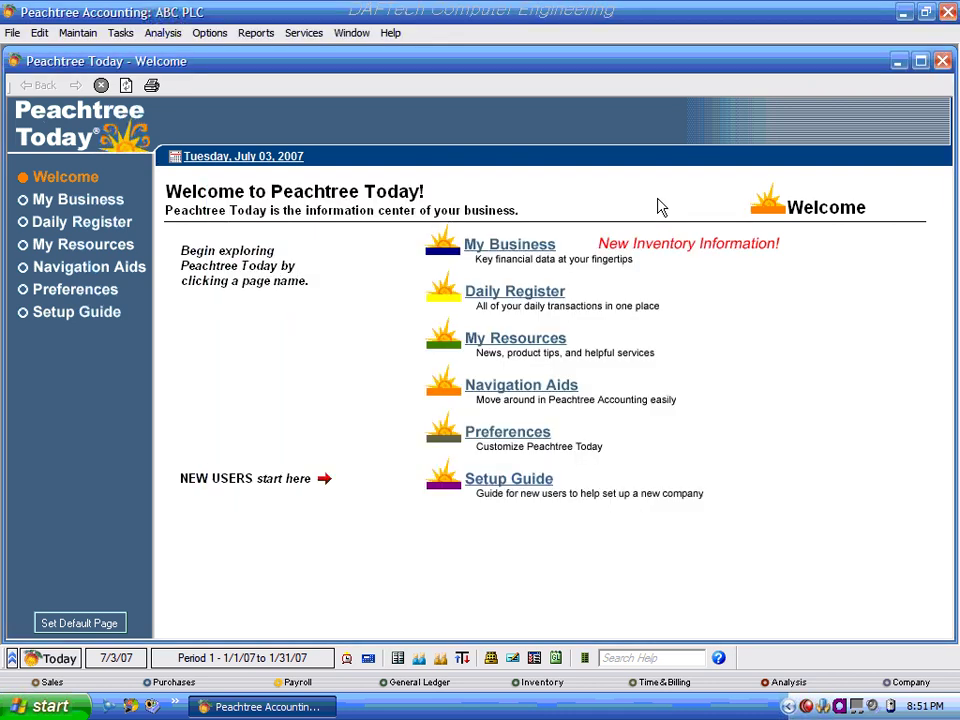
Reopen ABC PLC via File > Open Company and sign in with the restricted user's ID.
click(12, 32)
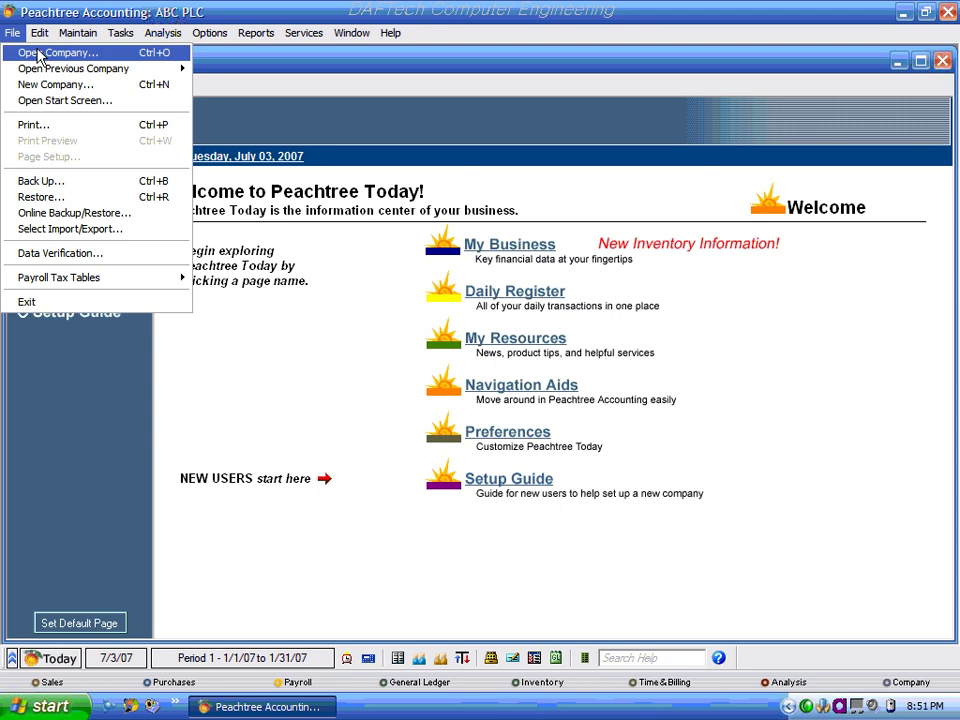
click(42, 52)
click(444, 366)
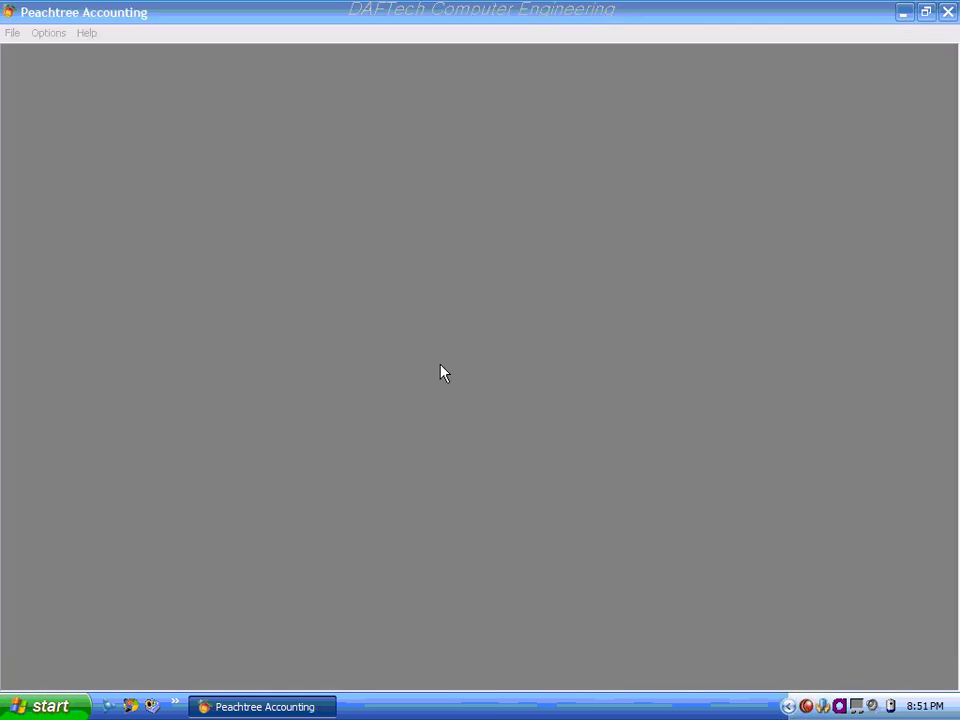
double_click(283, 301)
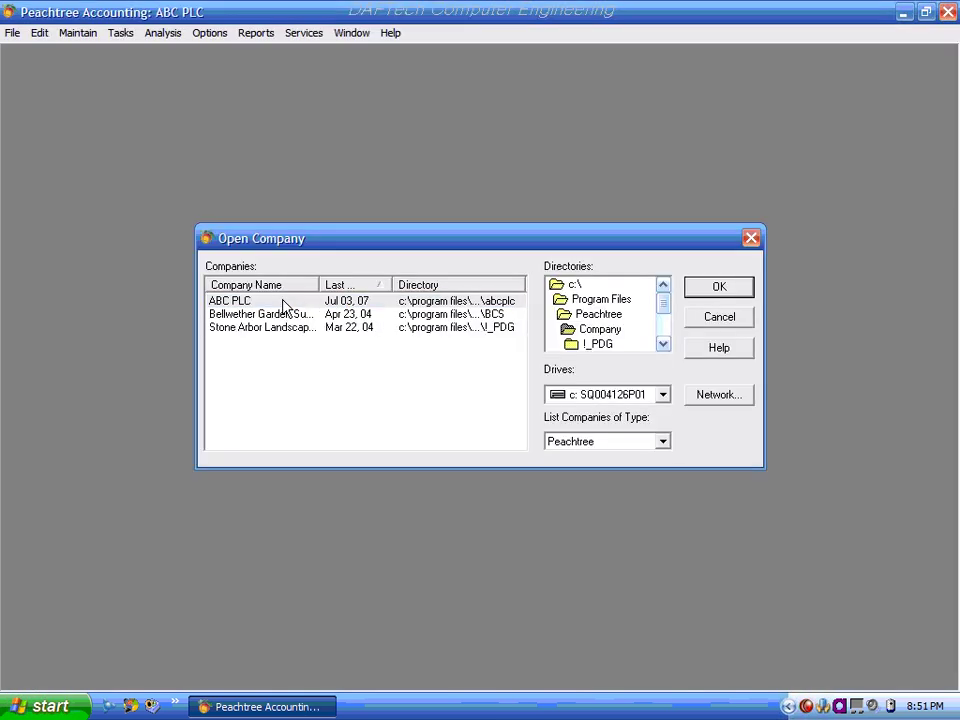
double_click(464, 347)
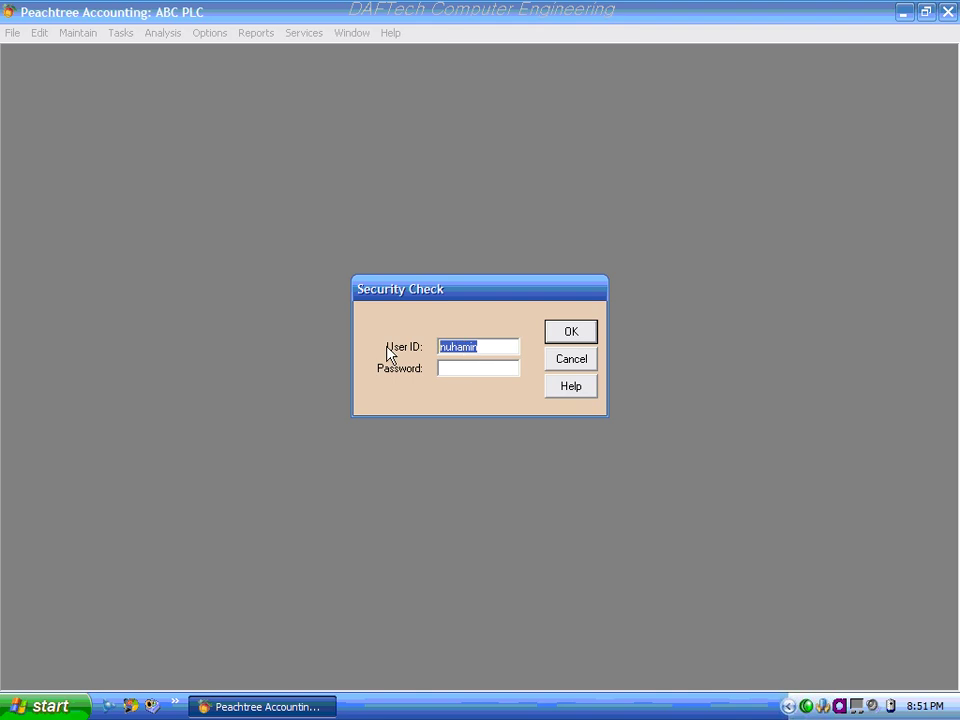
text(Dawit)
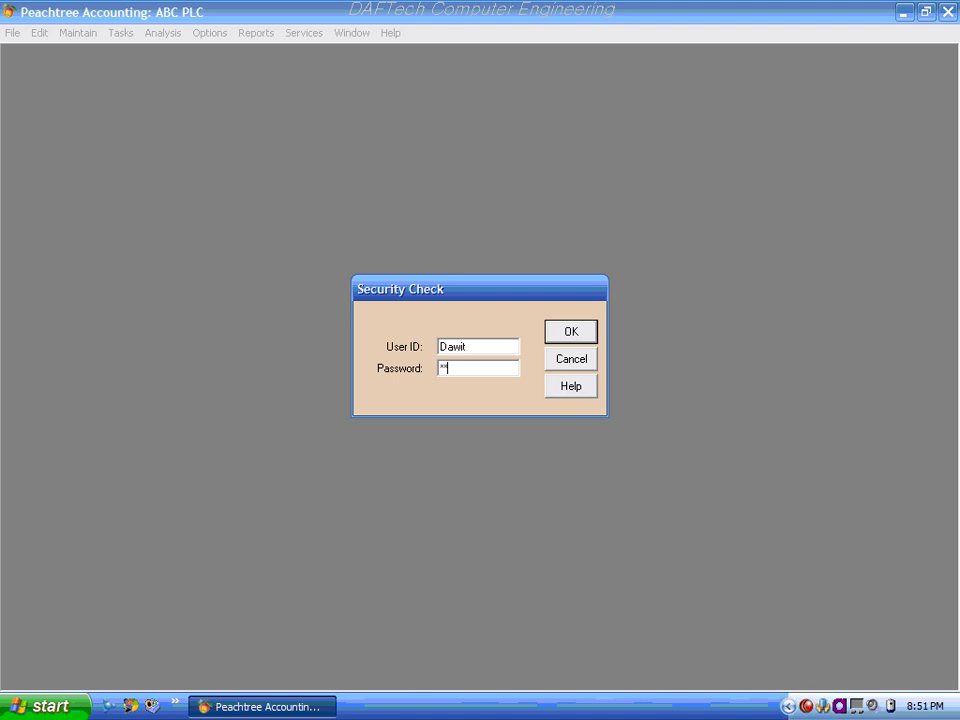
click(573, 333)
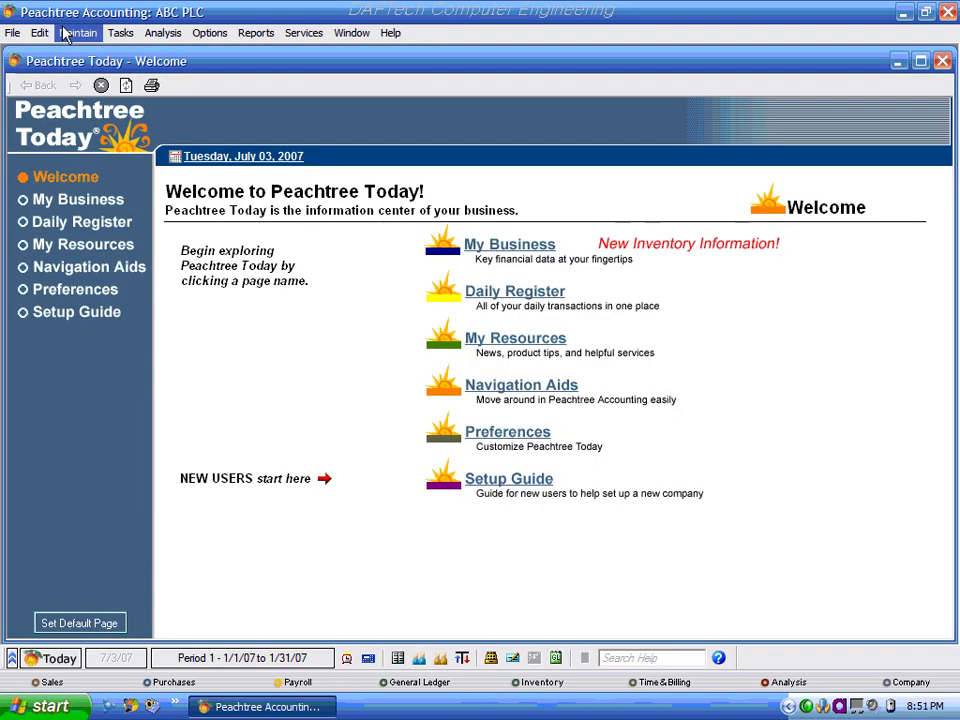
click(84, 36)
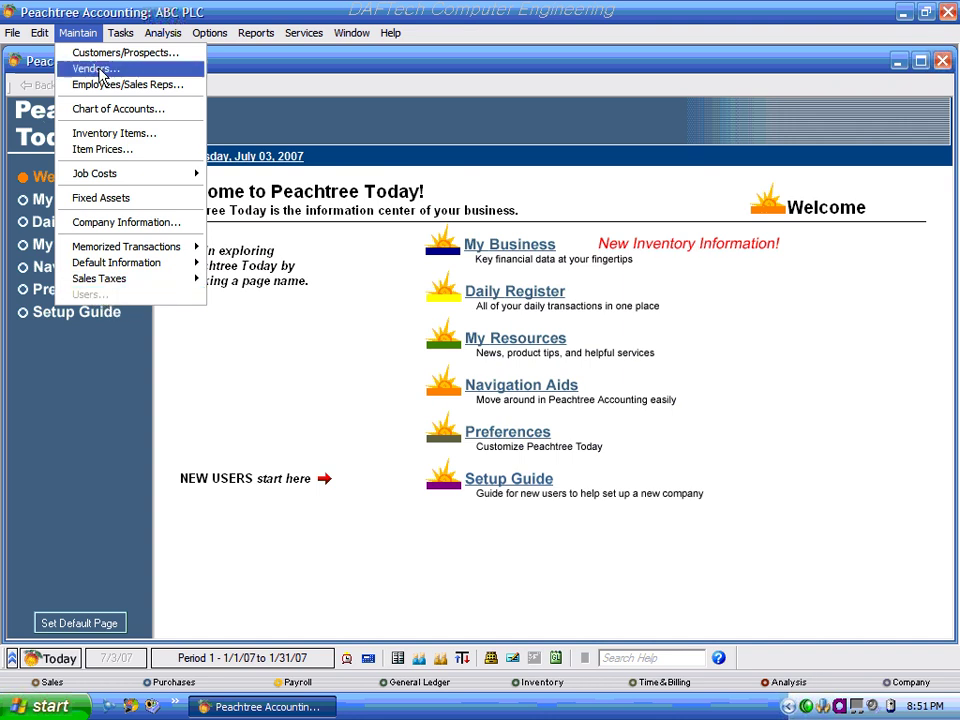
mouse_move(120, 33)
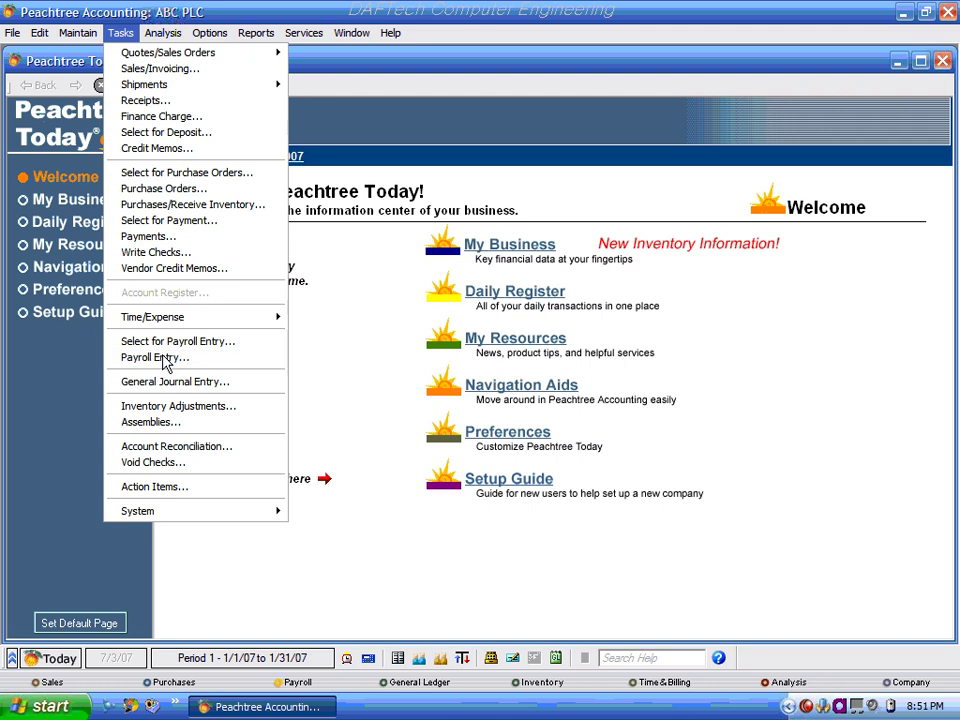
mouse_move(165, 33)
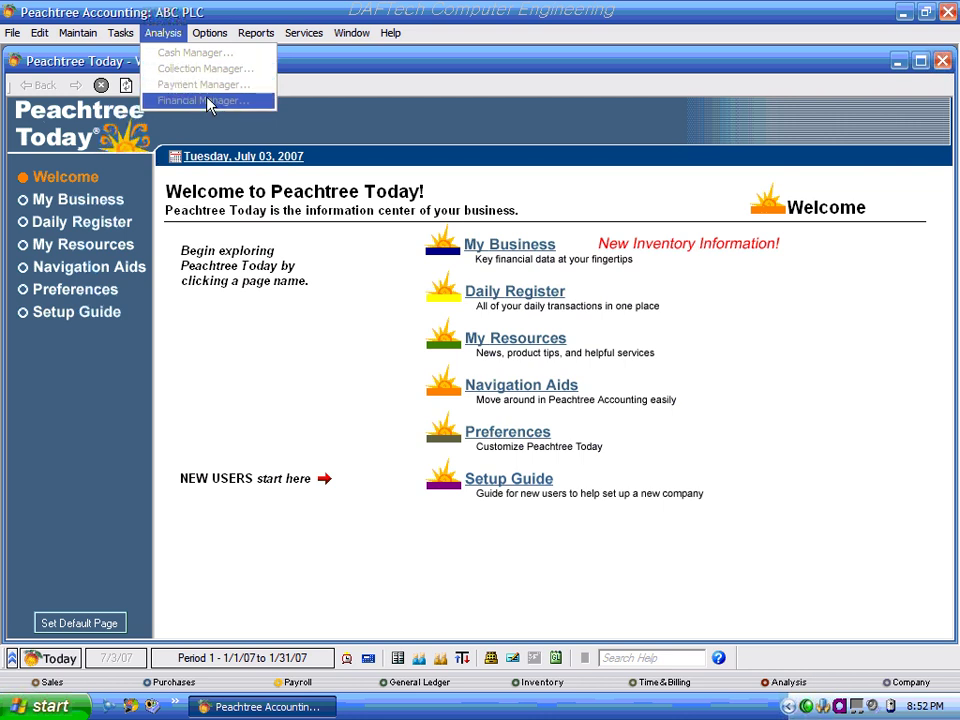
mouse_move(217, 38)
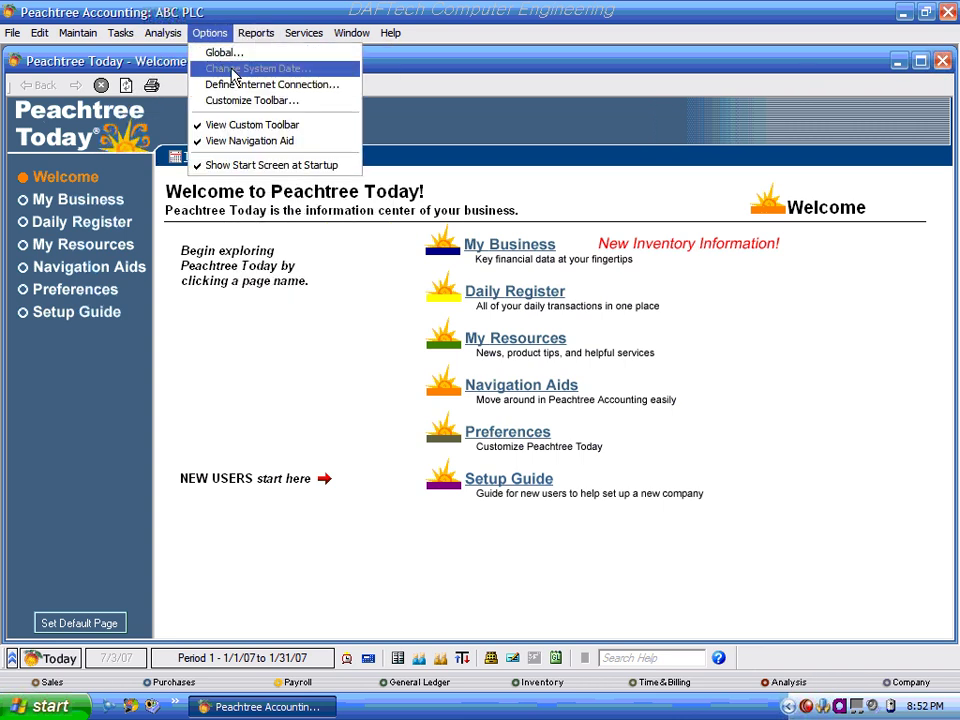
mouse_move(259, 40)
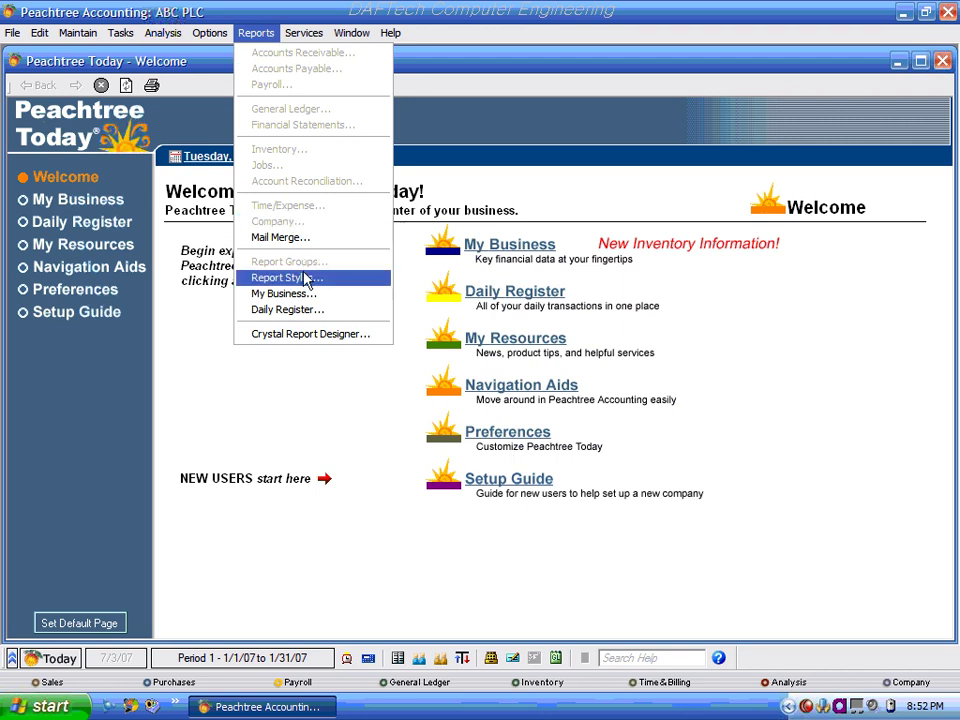
mouse_move(303, 42)
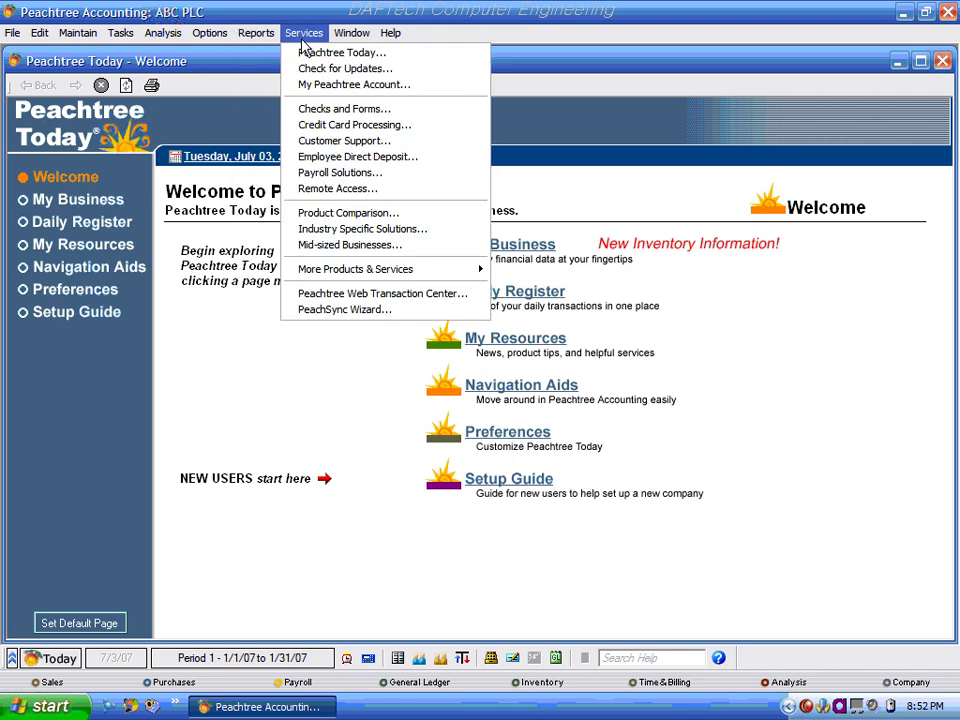
mouse_move(351, 43)
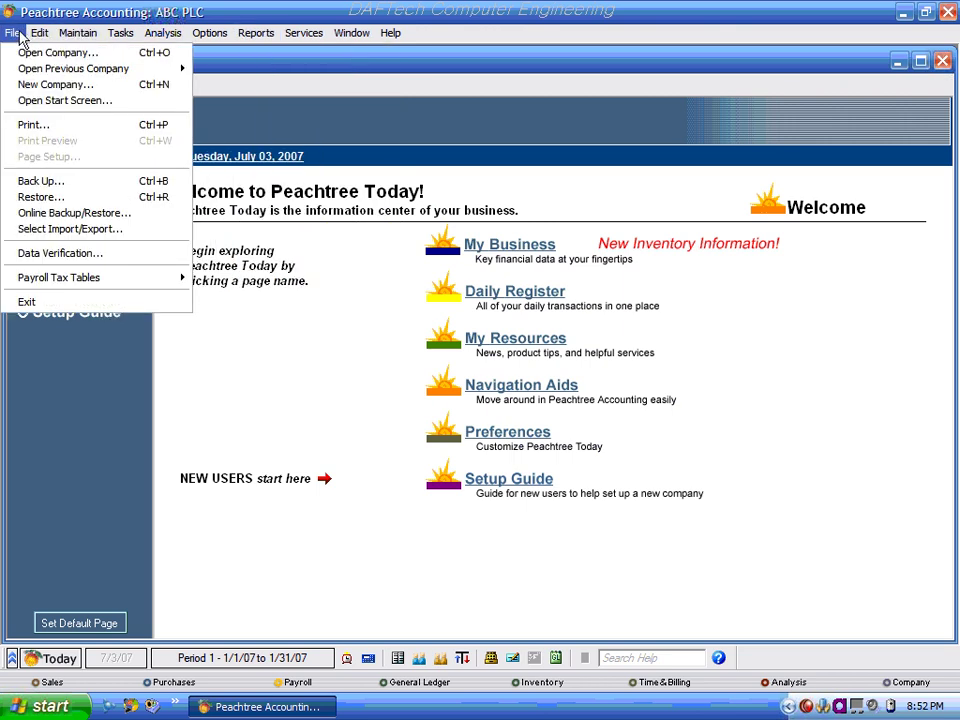
Close the current company, reopen ABC PLC and try signing in with the administrator user ID.
click(27, 54)
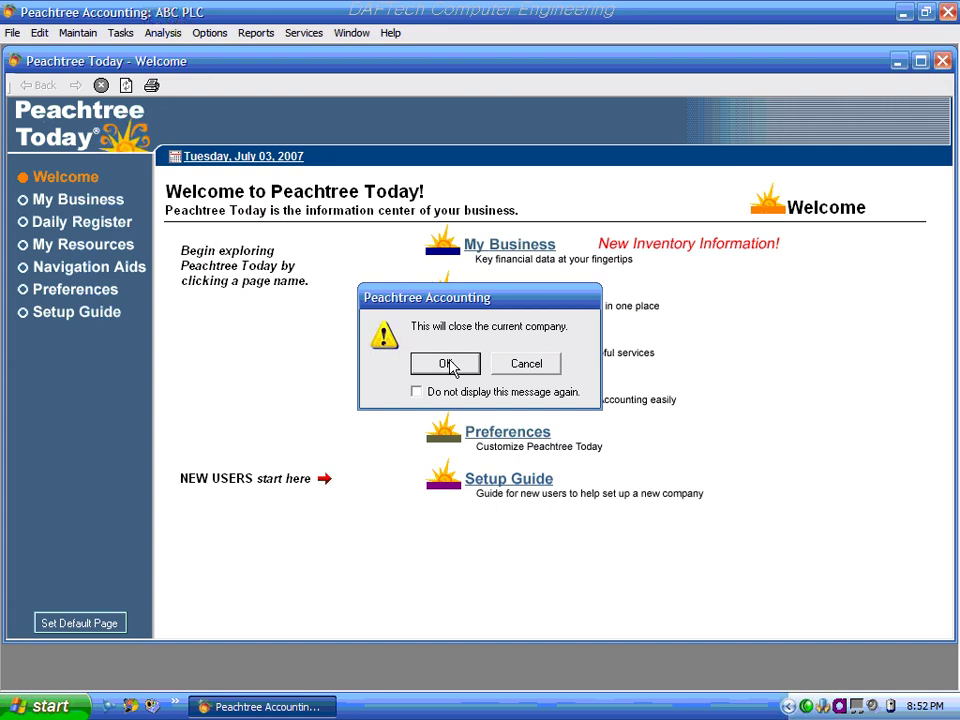
click(450, 365)
double_click(347, 302)
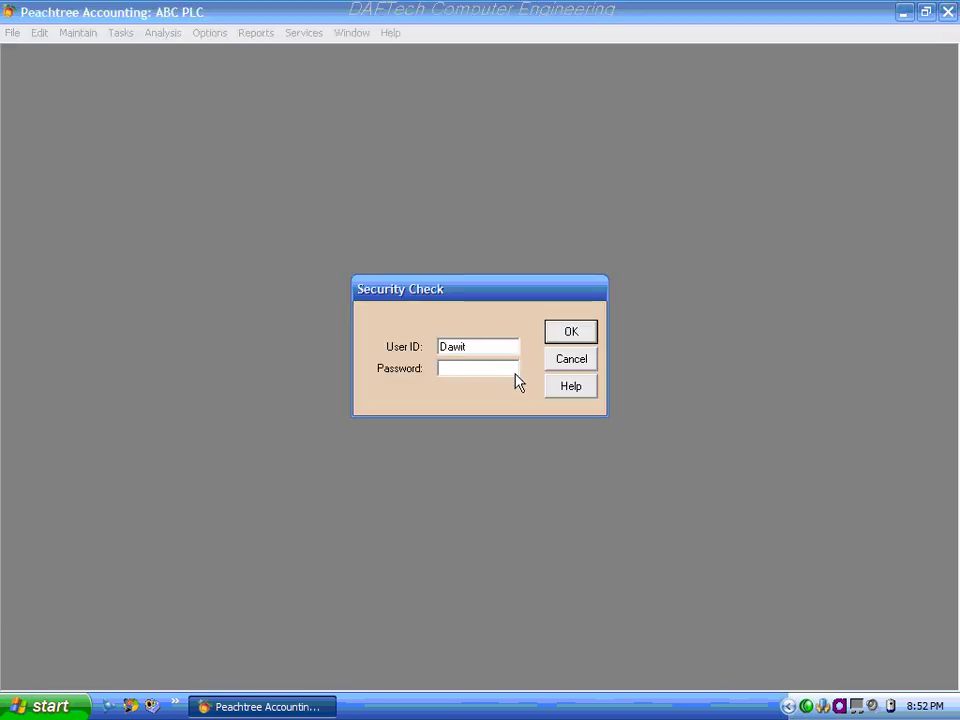
drag(444, 346, 414, 349)
text(nuhamin)
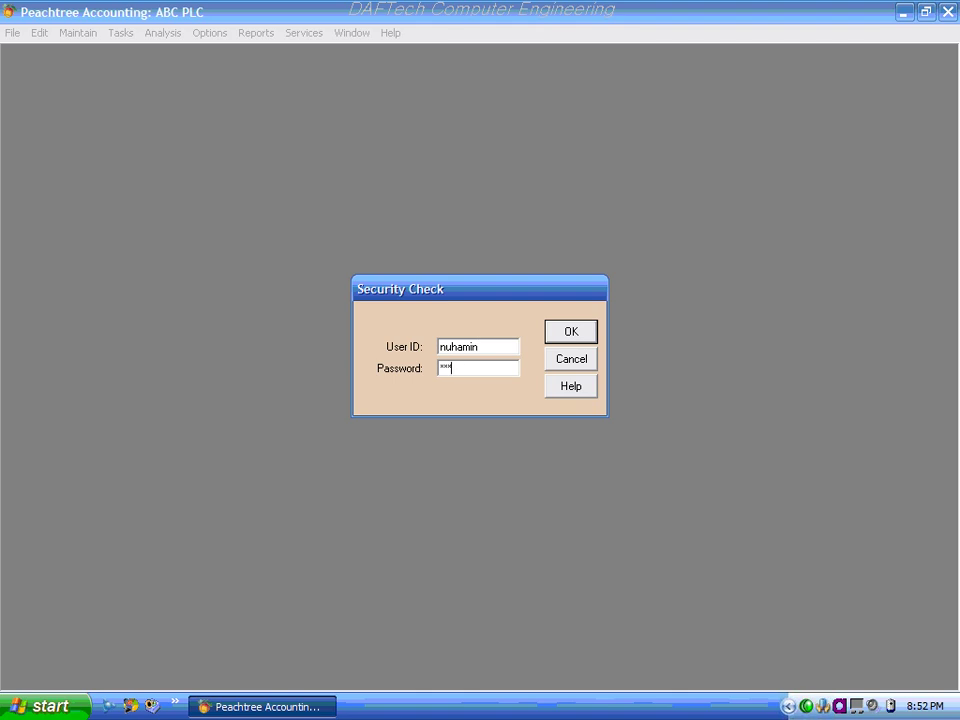
key(Return)
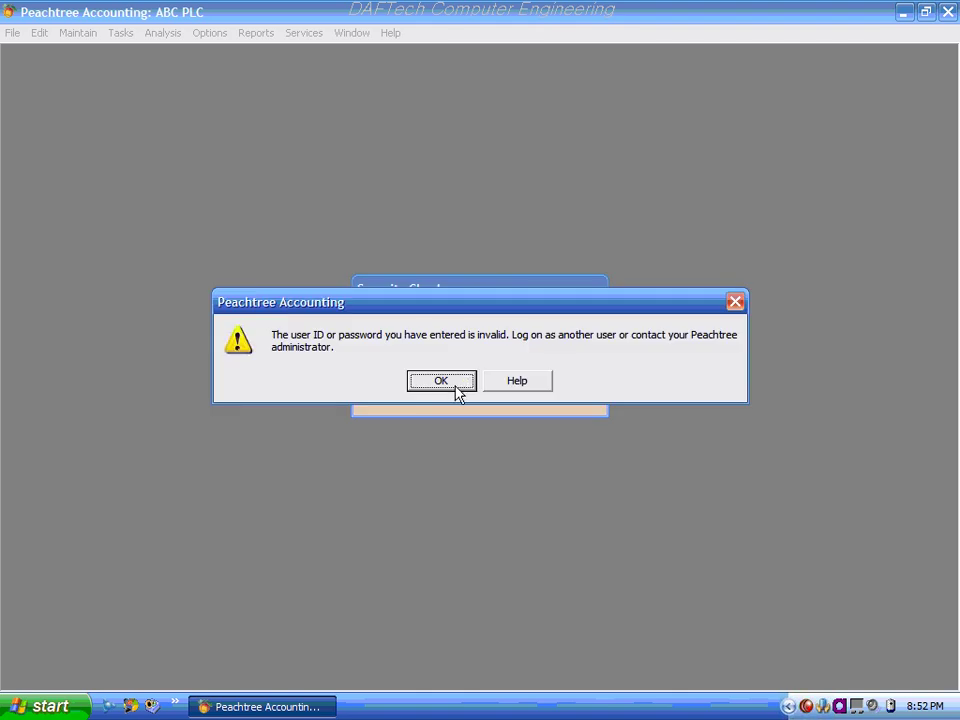
After the invalid-login error, re-enter the administrator password and sign in to ABC PLC.
click(455, 385)
click(455, 368)
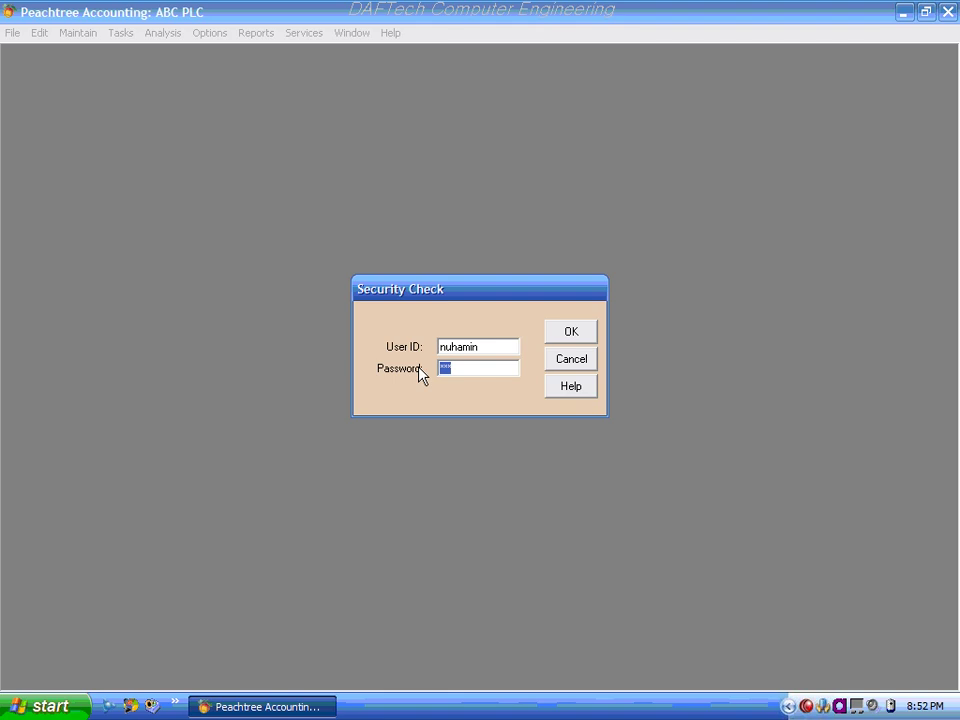
text(***)
click(570, 333)
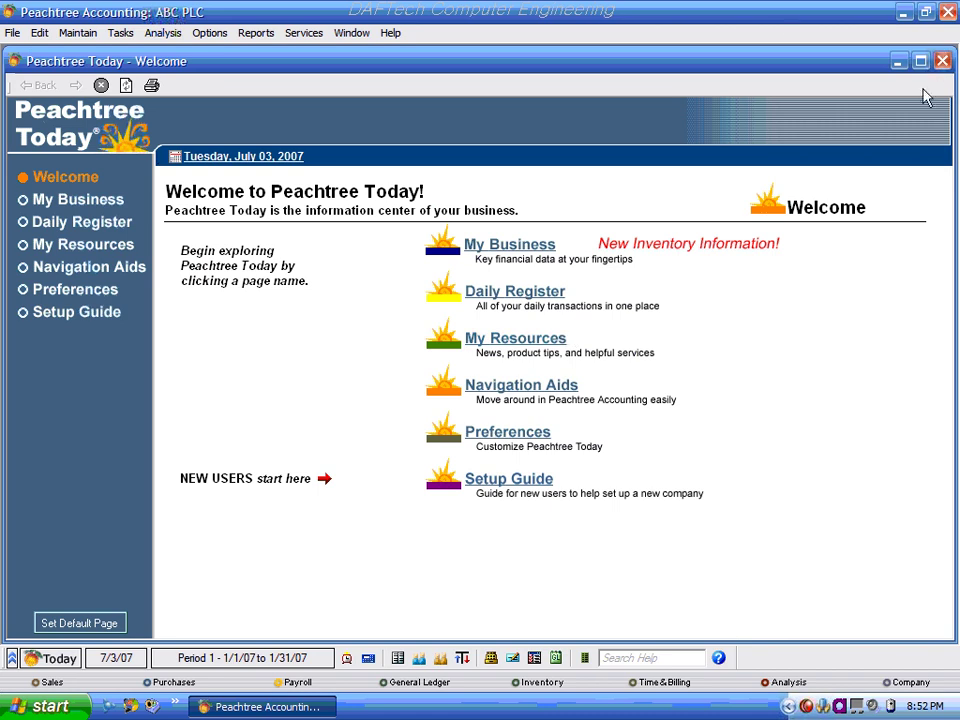
click(75, 35)
mouse_move(118, 35)
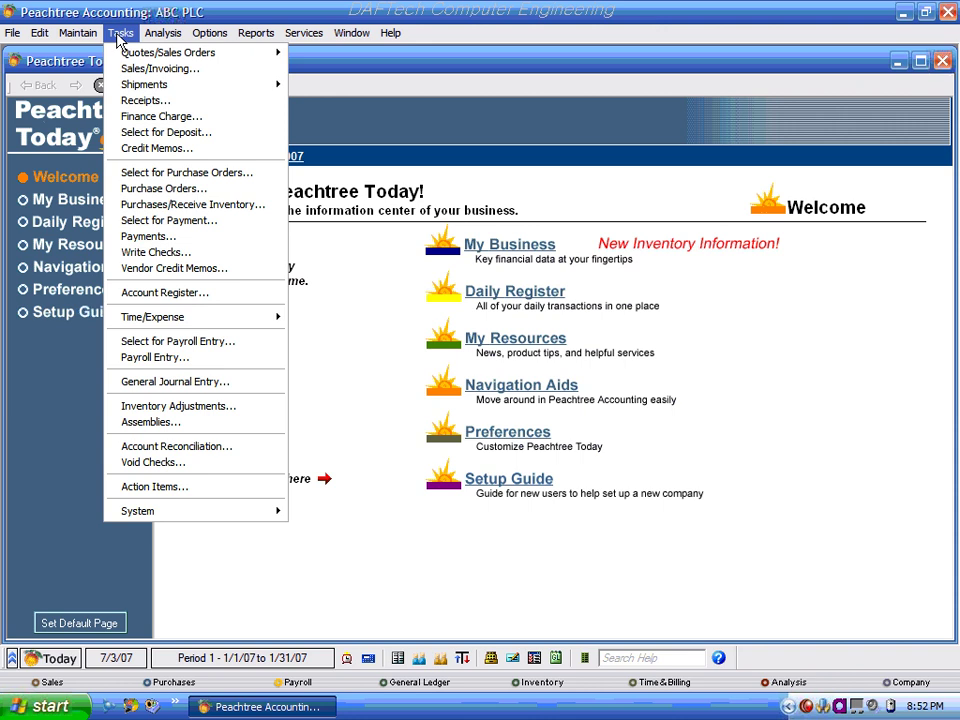
mouse_move(158, 33)
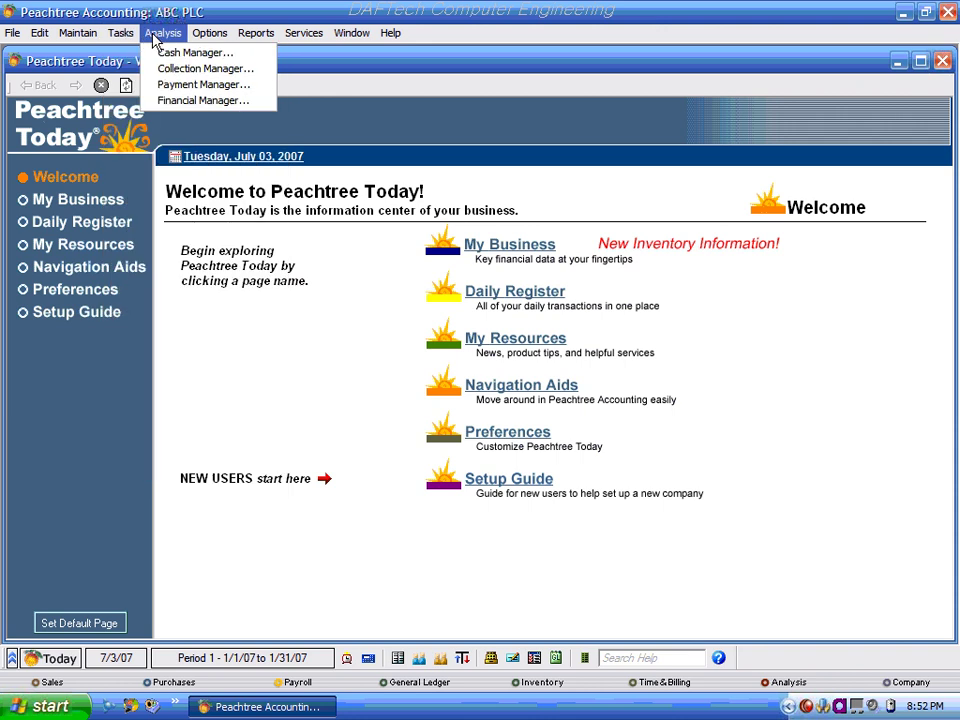
mouse_move(210, 33)
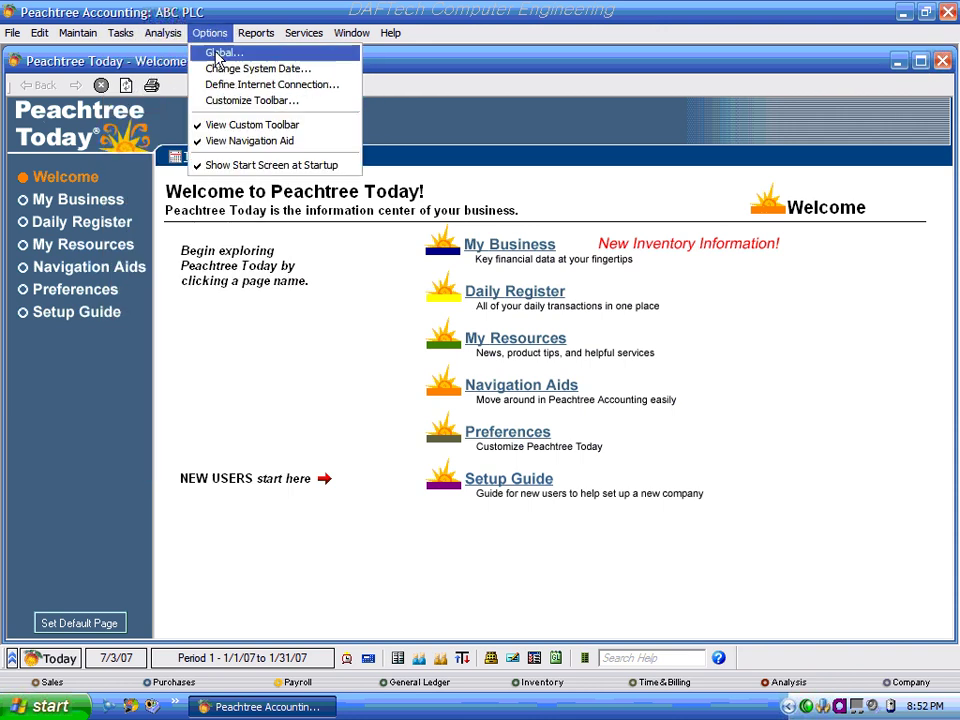
mouse_move(262, 35)
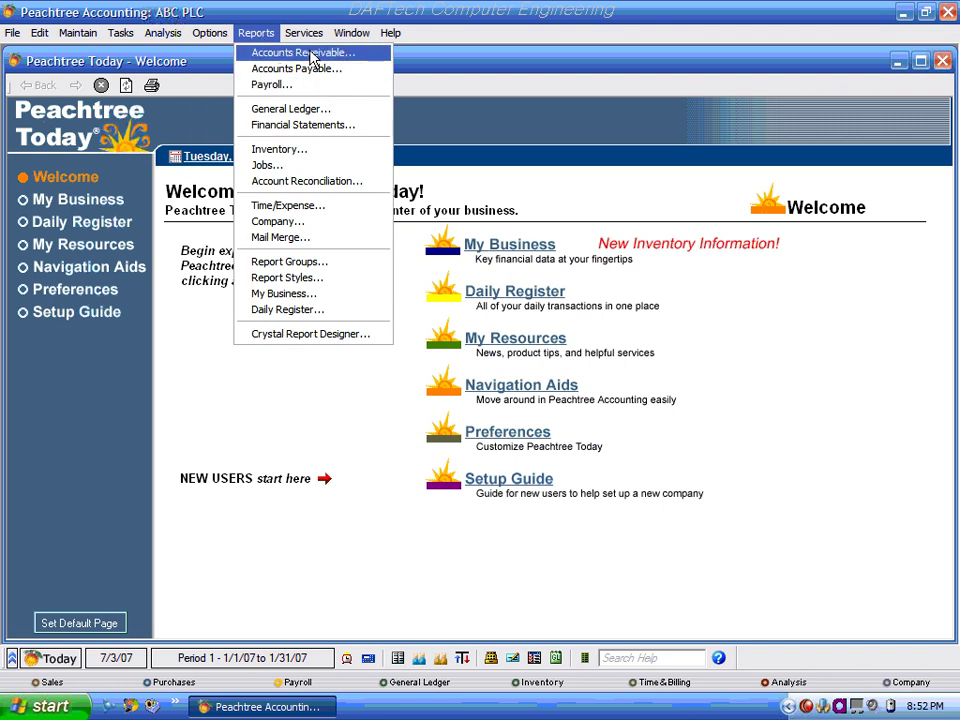
mouse_move(387, 42)
mouse_move(78, 35)
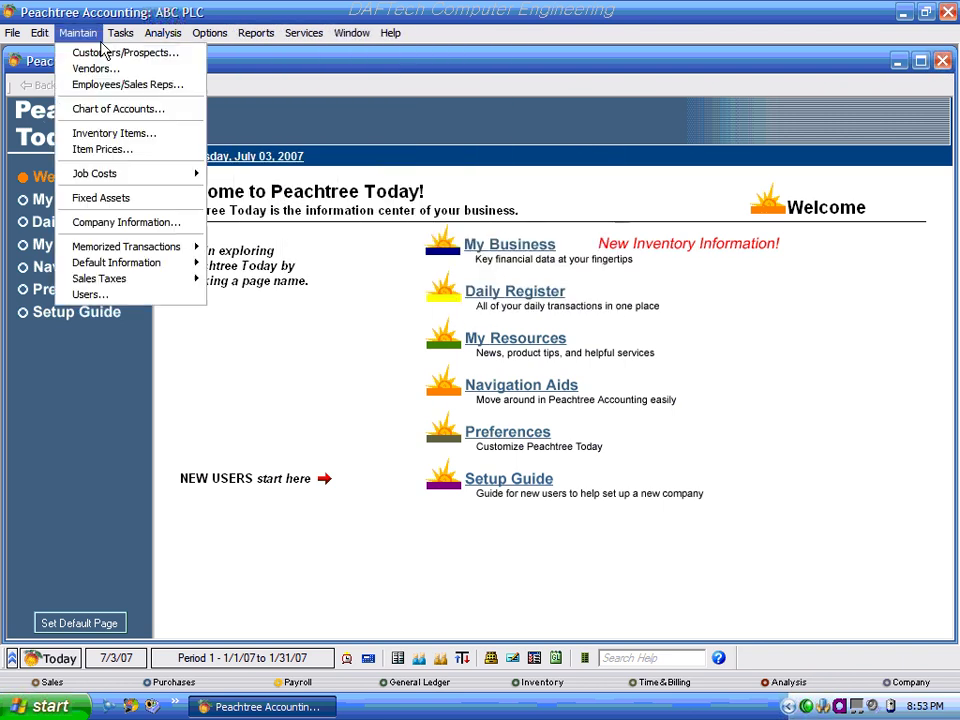